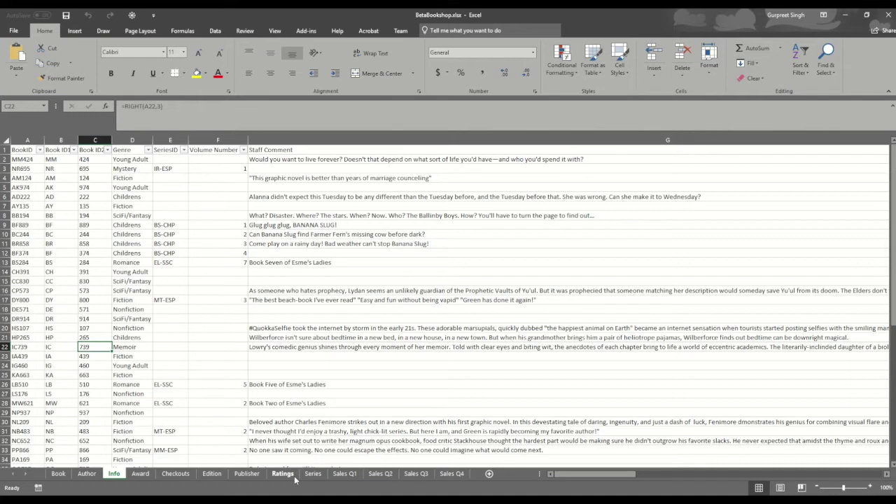
Switch to Tableau, connect to the BetaBookshop Excel workbook and add the Book table to the data source canvas.
key(alt+Tab)
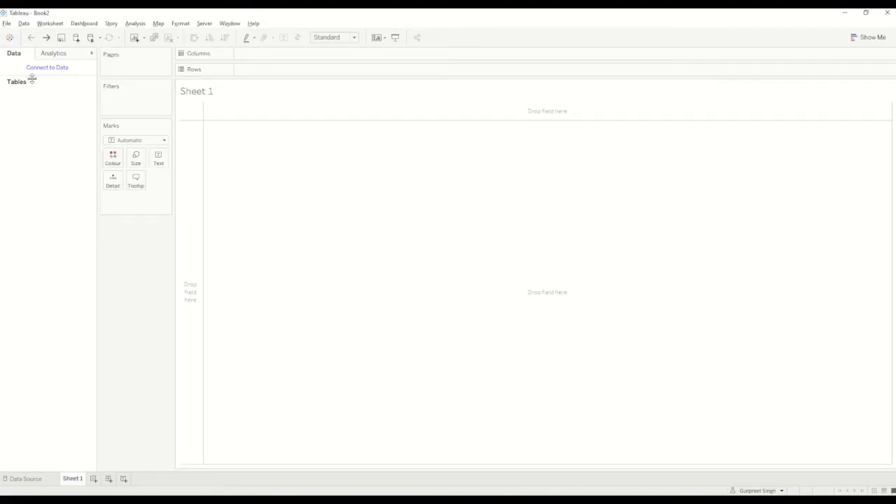
click(37, 70)
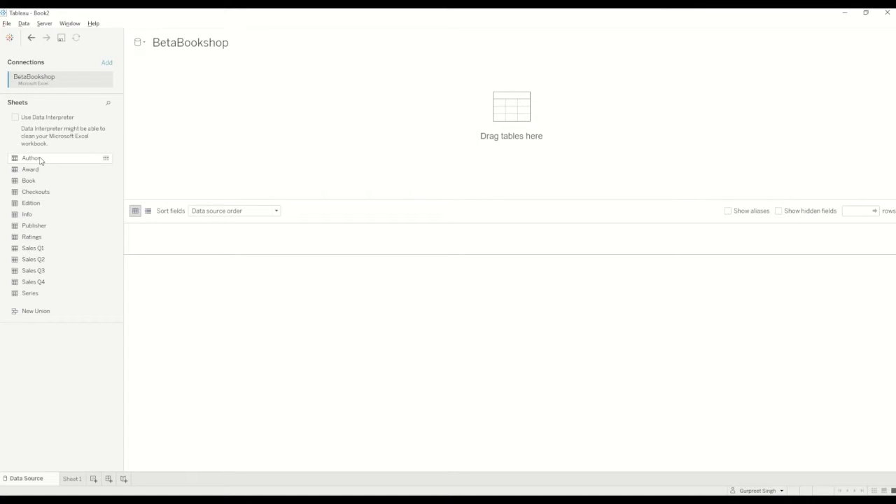
drag(33, 180, 163, 118)
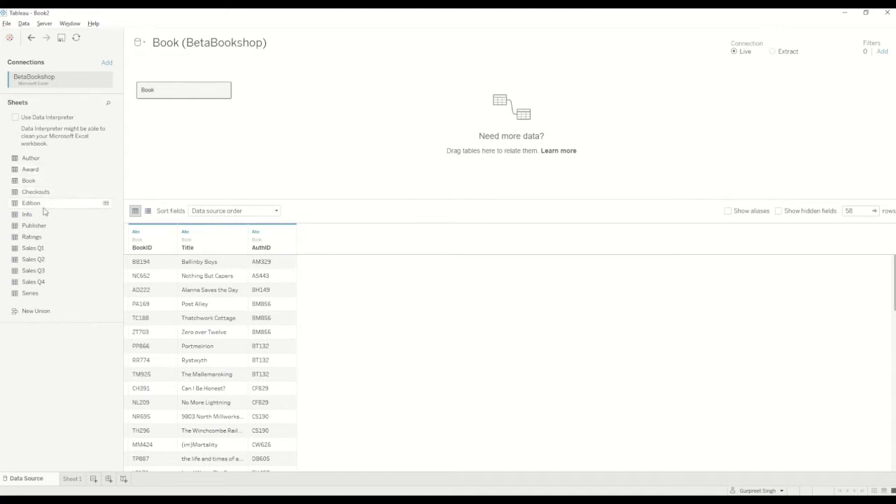
Add the Info table to the canvas, related to the Book table on BookID.
drag(49, 214, 308, 114)
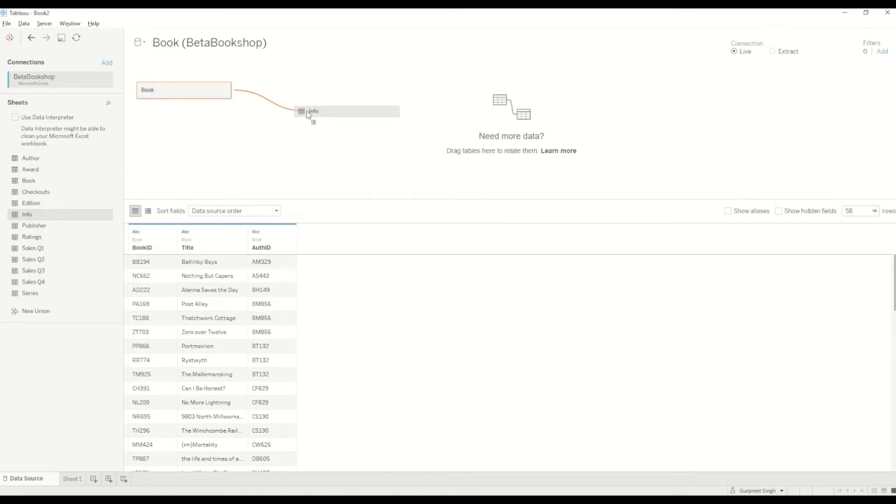
drag(308, 114, 308, 114)
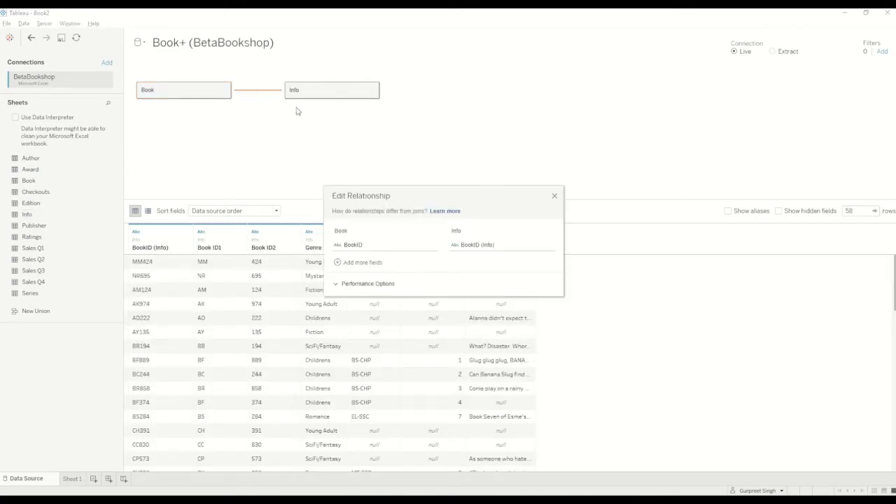
Examine the Book–Info relationship's matching fields and its cardinality and referential integrity options, and close the relationship editor.
drag(478, 190, 392, 148)
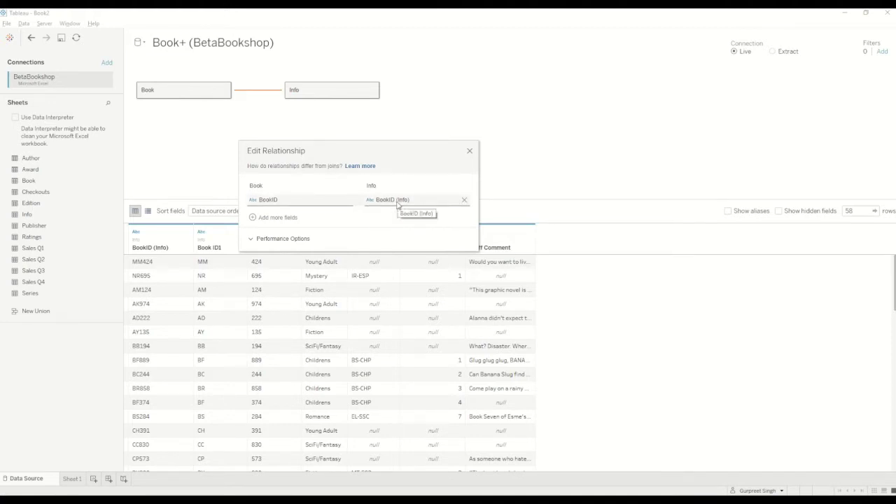
click(343, 202)
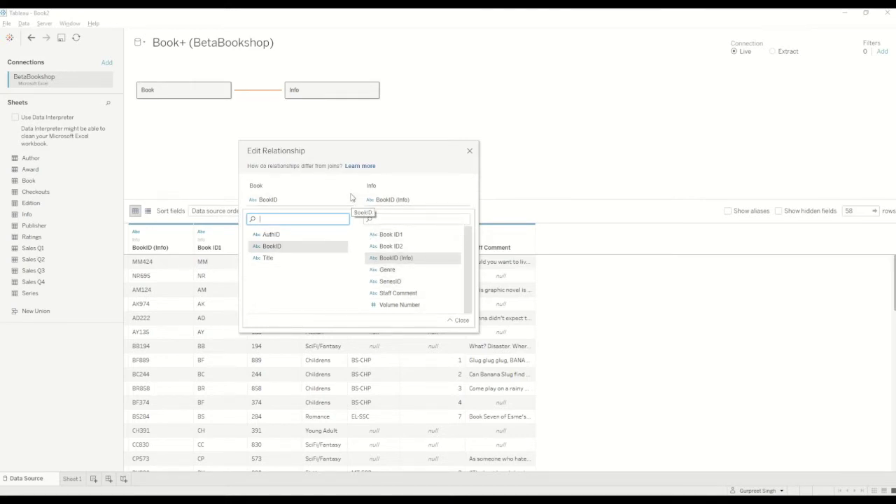
click(349, 200)
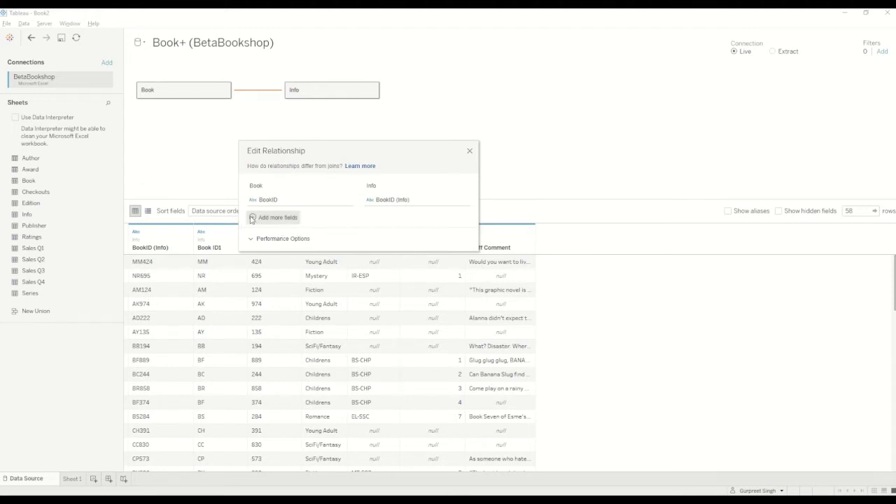
click(252, 238)
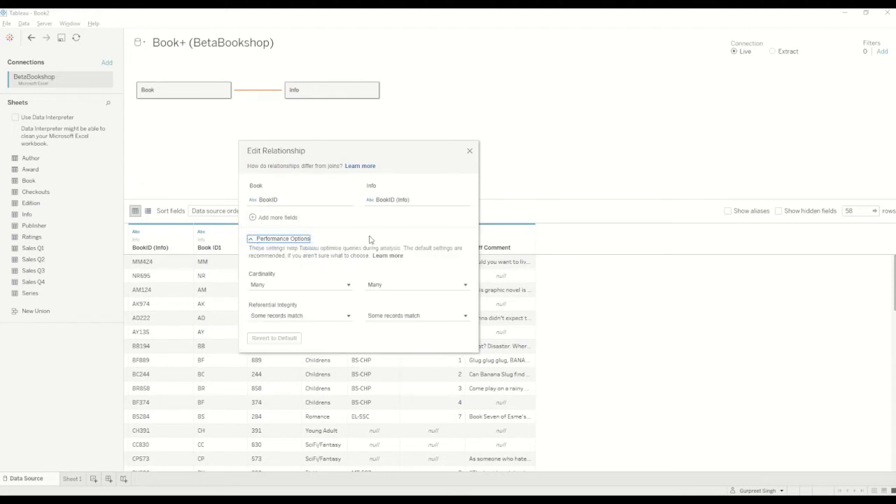
mouse_move(403, 293)
mouse_move(277, 292)
click(253, 241)
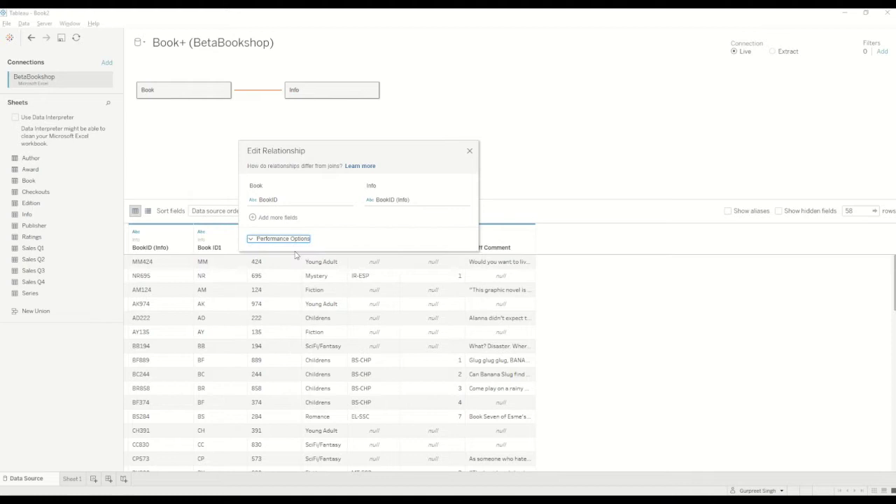
click(345, 203)
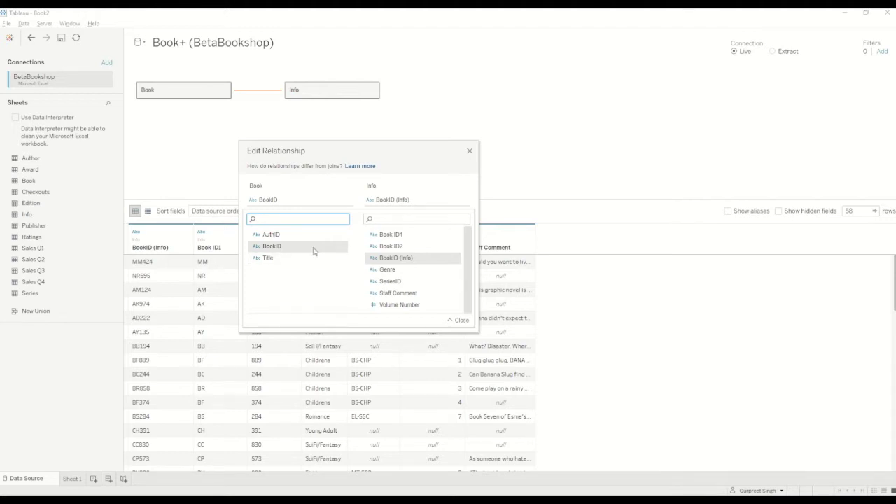
click(470, 152)
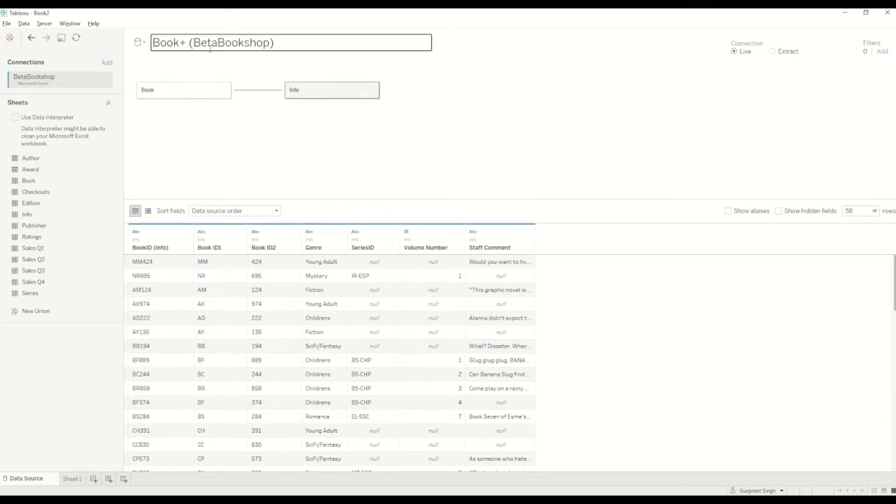
Add the Award table related to Book on Title, and preview the data of the Info and Book tables.
drag(31, 175, 414, 145)
drag(286, 155, 288, 158)
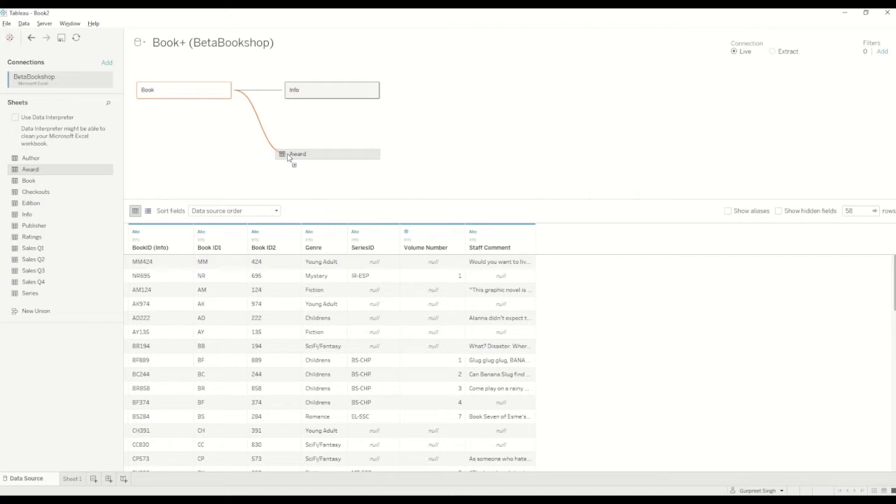
drag(288, 158, 300, 168)
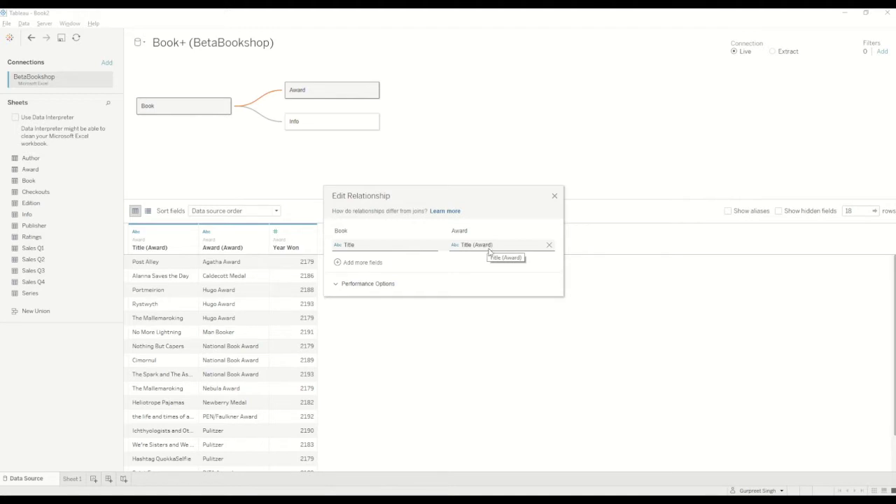
click(555, 197)
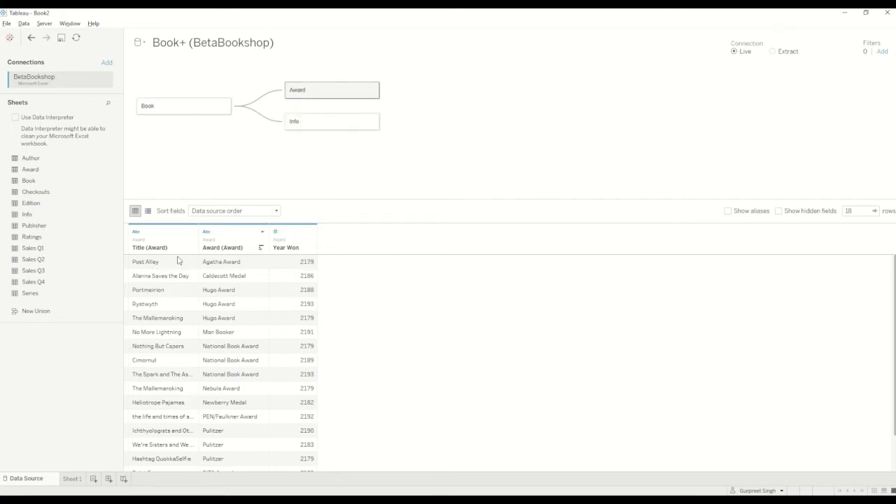
click(315, 126)
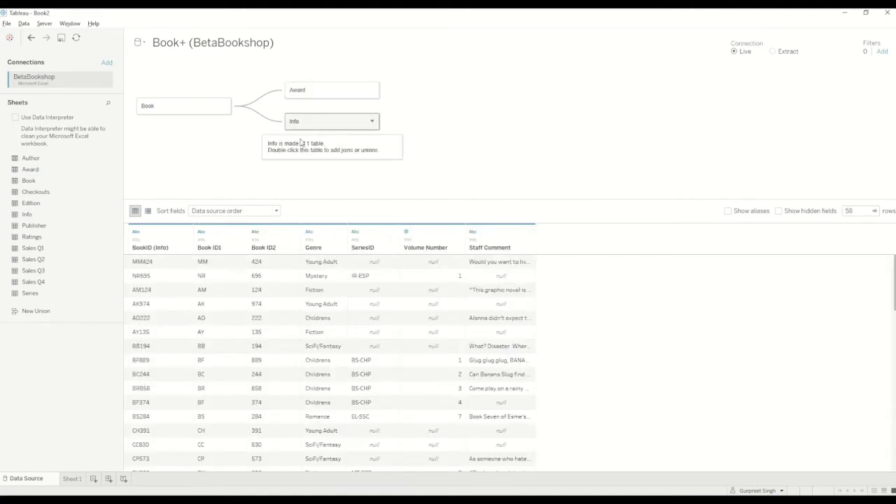
click(193, 112)
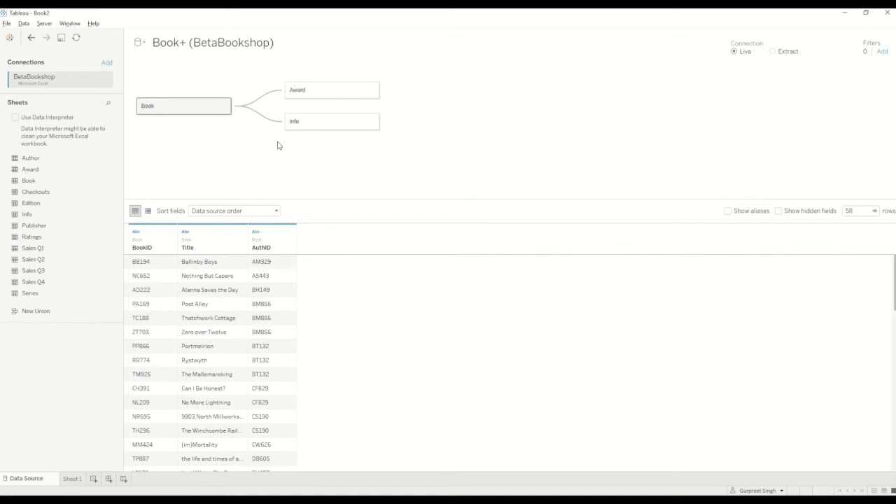
Remove the related Award and Info tables from the data source canvas.
click(373, 91)
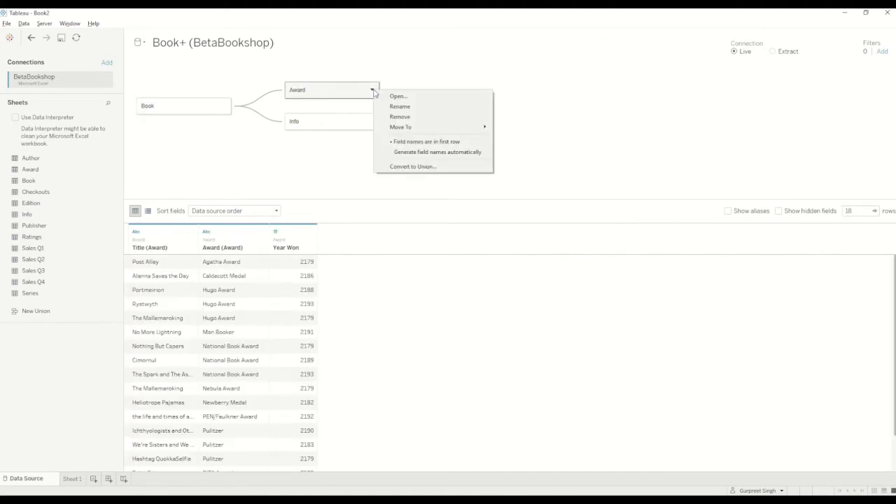
click(399, 117)
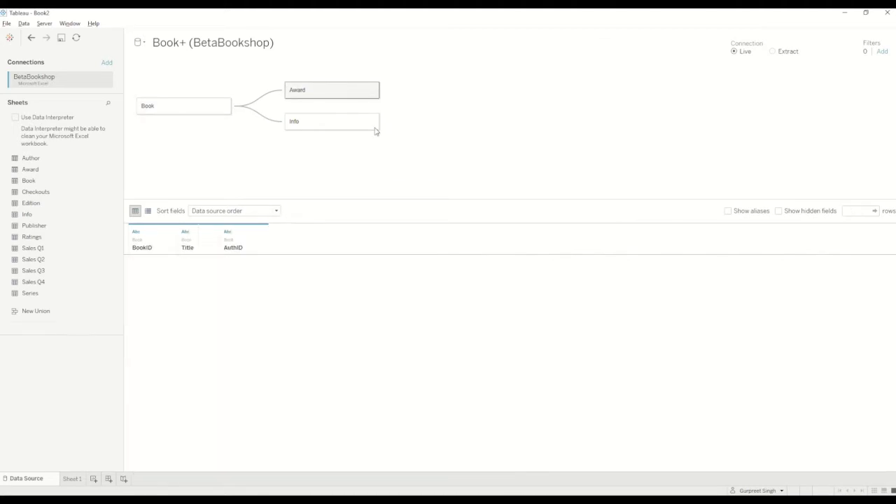
click(373, 91)
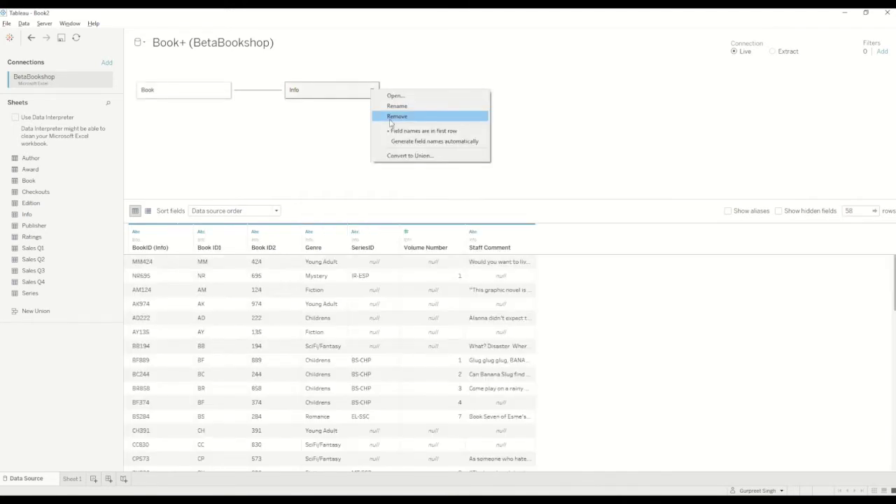
click(392, 116)
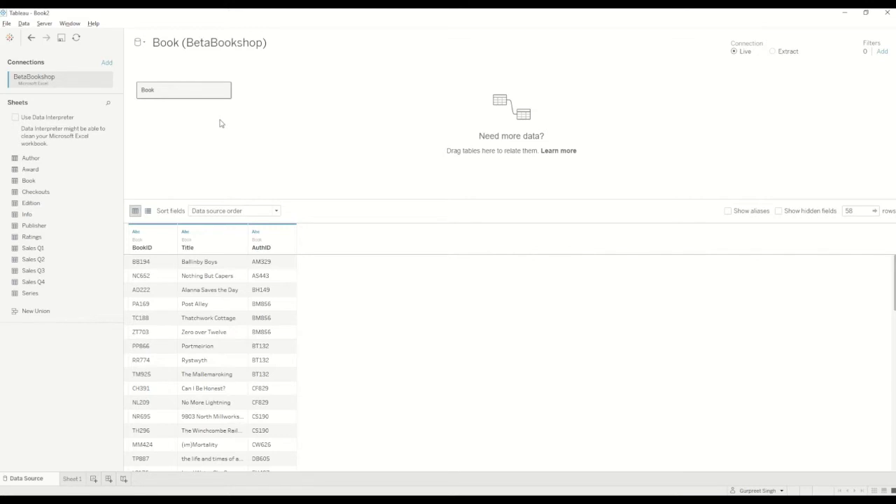
Open the Book table's join canvas and inner-join the Info table to it on BookID, checking the join clause.
mouse_move(224, 90)
click(225, 90)
click(249, 95)
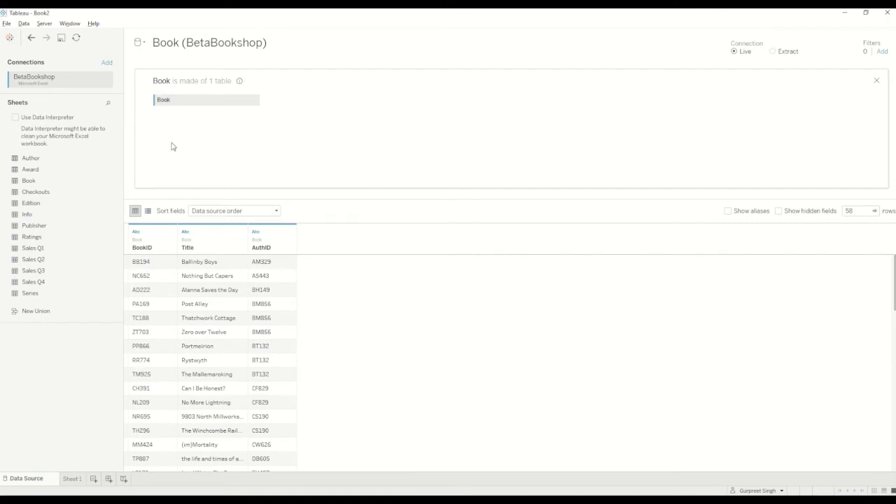
drag(28, 214, 293, 100)
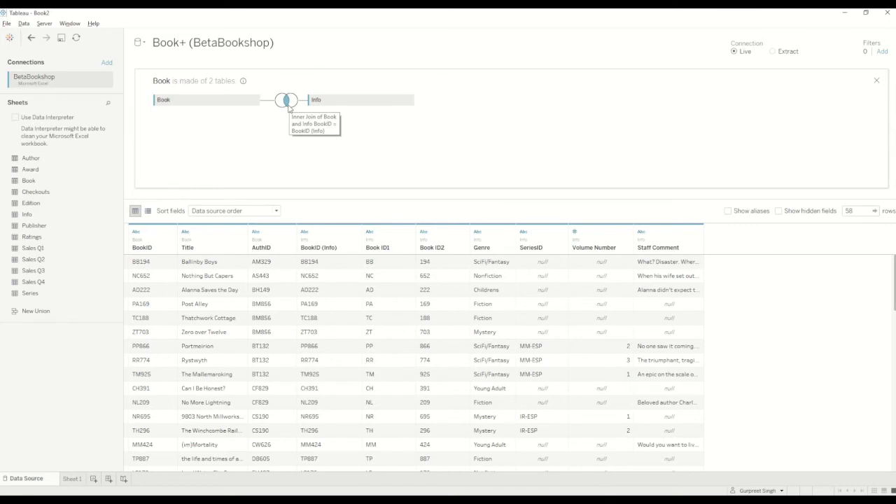
click(289, 105)
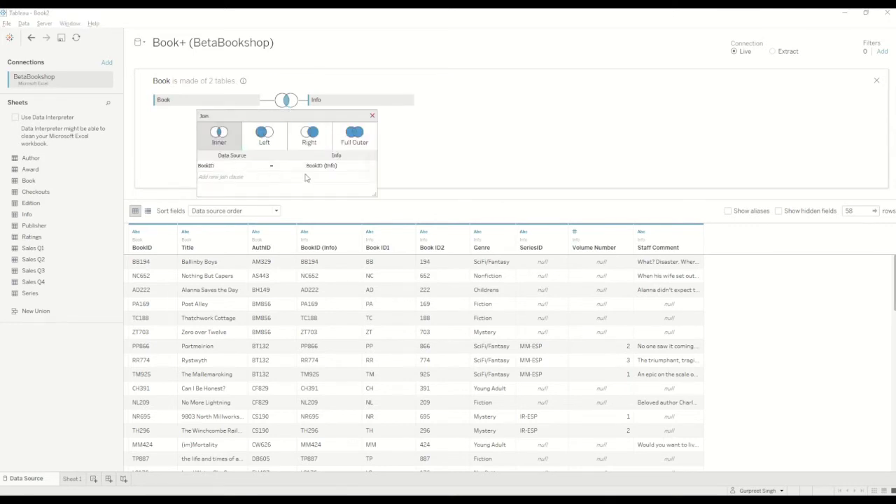
mouse_move(340, 170)
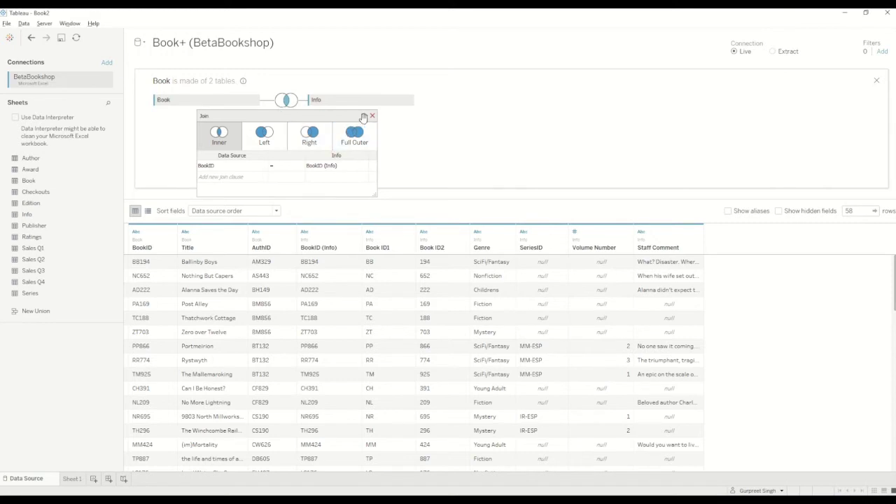
click(372, 116)
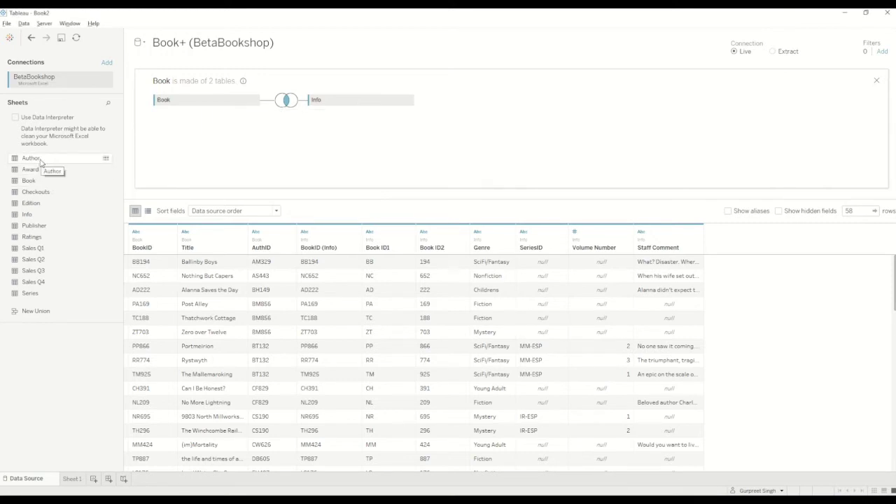
Inner-join the Award table to Book on Title, check its join clause and close the join canvas.
drag(42, 170, 296, 136)
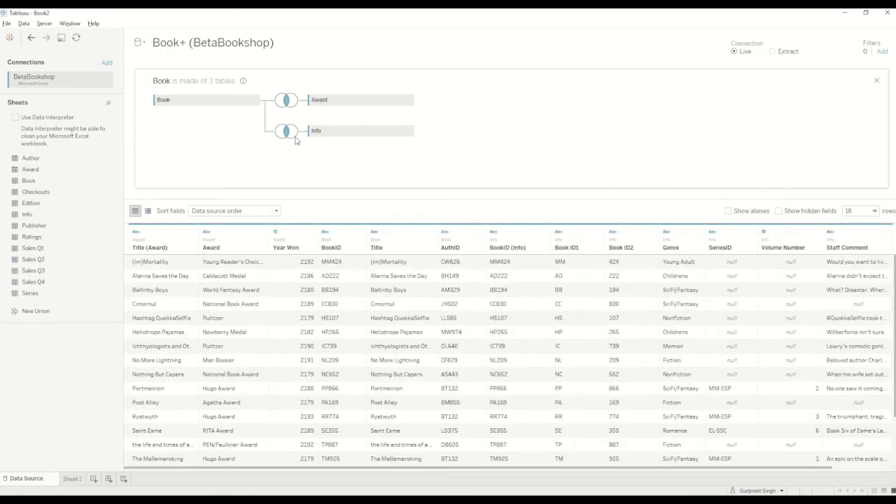
click(285, 102)
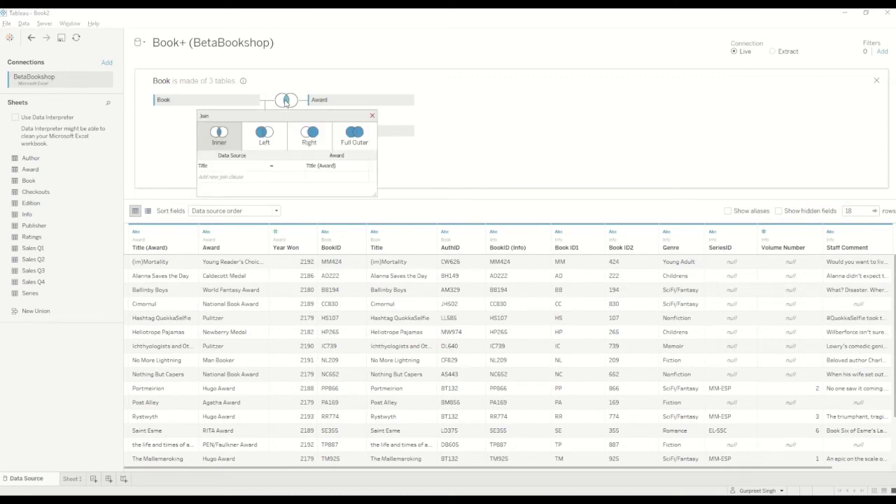
click(372, 116)
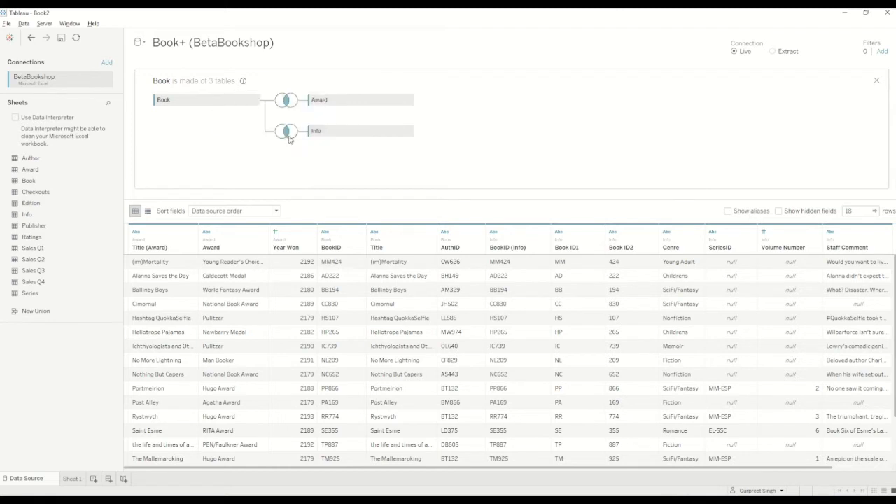
click(878, 81)
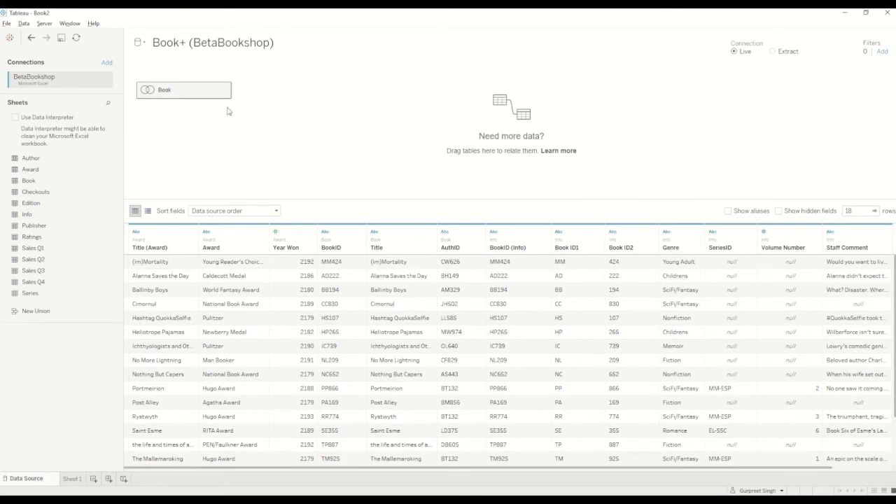
Relate the Edition table to the joined Book table by matching BookID with BookID (Edition), and open Sheet 1.
mouse_move(148, 98)
drag(43, 206, 280, 105)
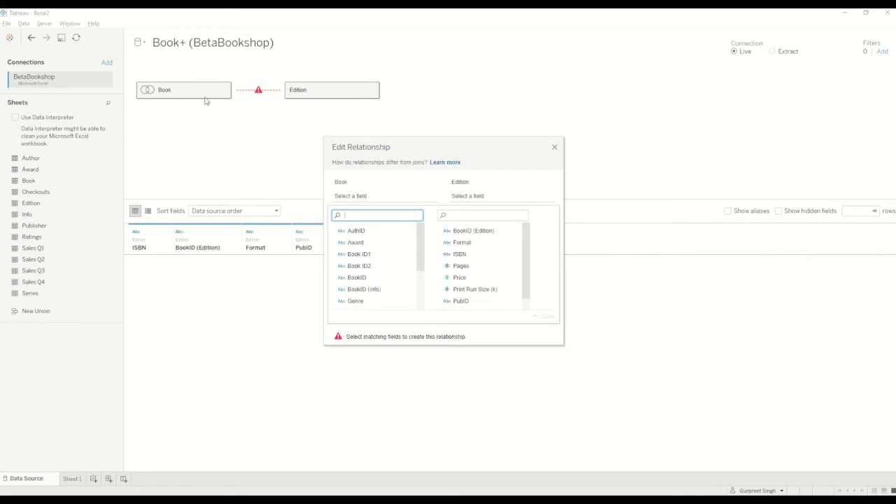
click(362, 278)
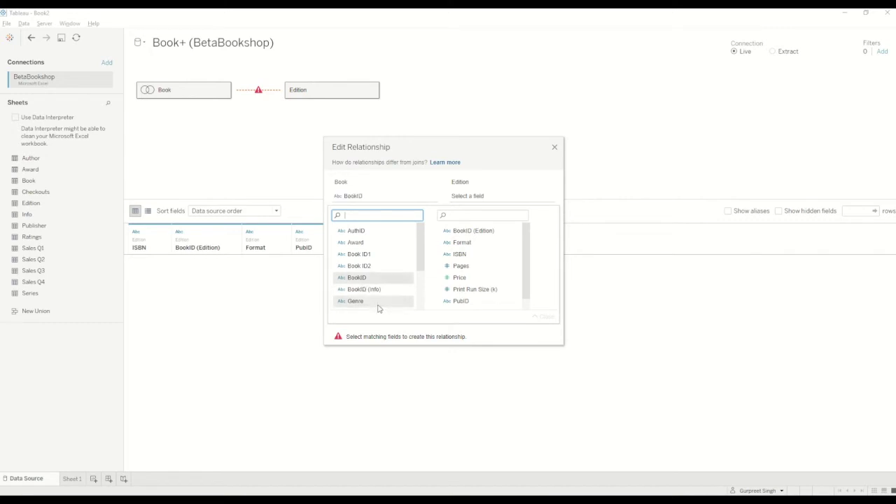
click(473, 232)
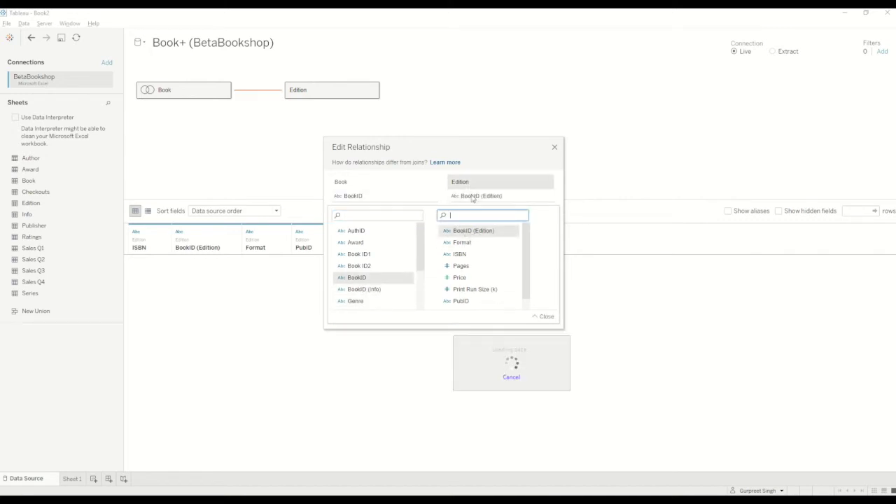
click(555, 148)
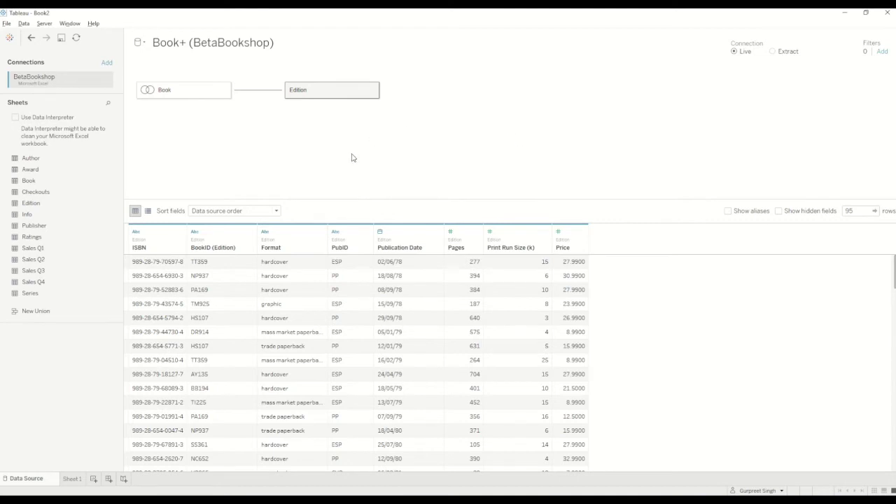
click(70, 480)
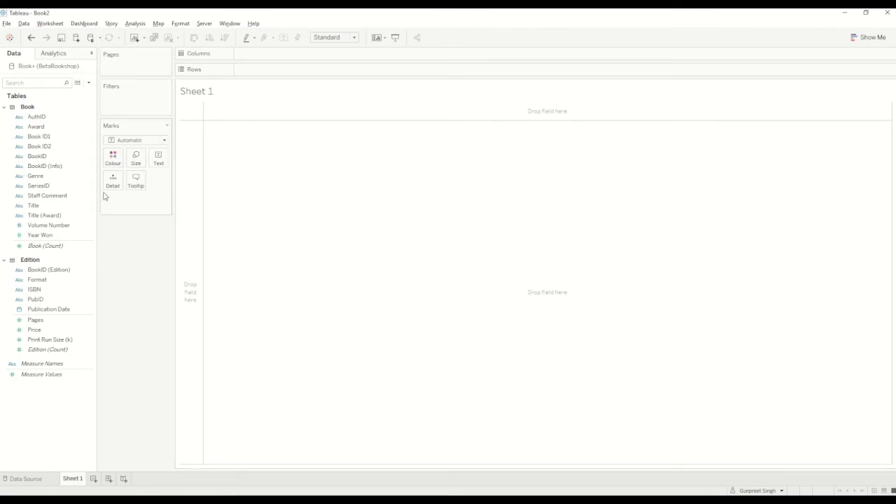
Drop the Volume Number field among the dimensions of the Book table.
click(27, 118)
click(60, 248)
drag(61, 250, 45, 233)
click(44, 225)
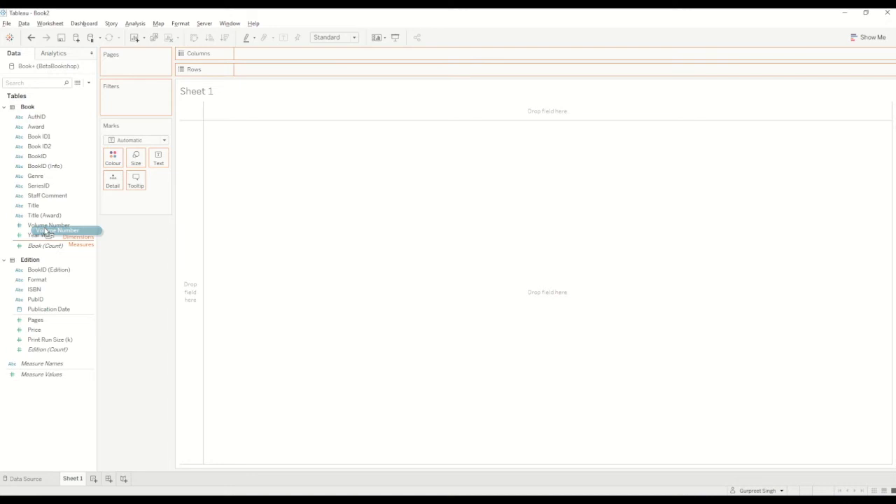
drag(45, 232, 43, 225)
Examine the fields listed under the Edition and Book tables, including their count fields.
click(51, 279)
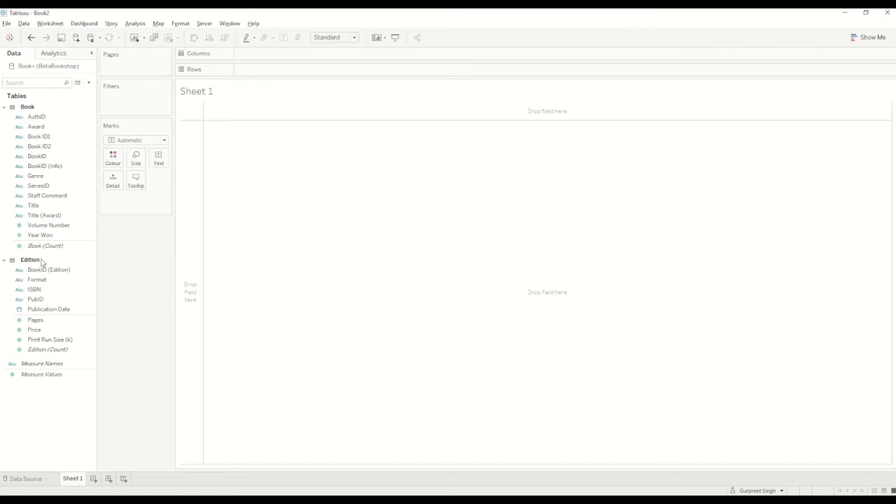
click(39, 280)
click(51, 349)
mouse_move(43, 351)
click(39, 116)
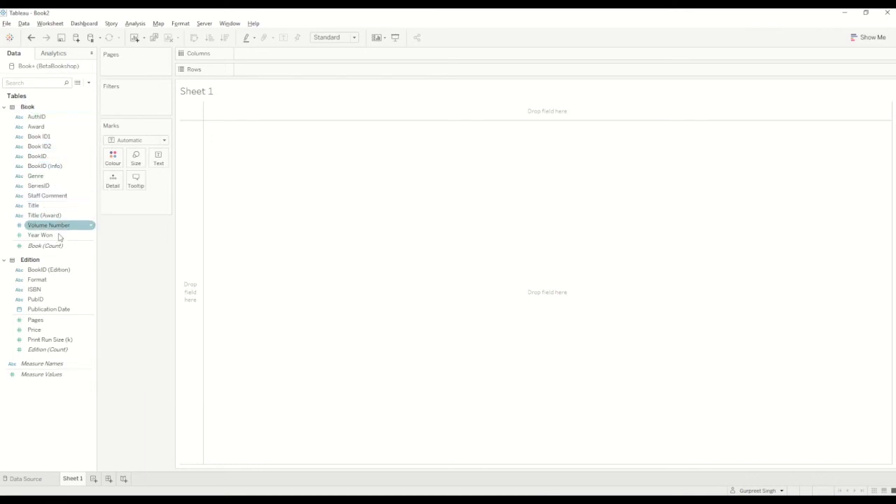
click(31, 246)
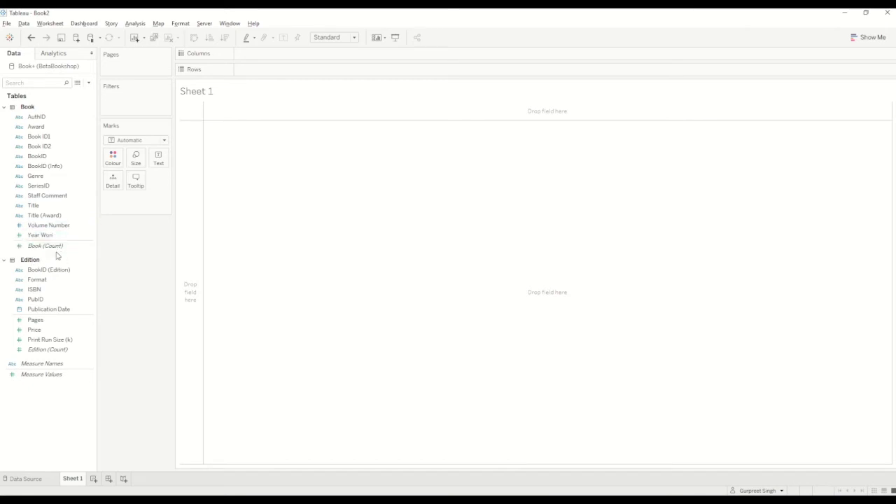
mouse_move(55, 246)
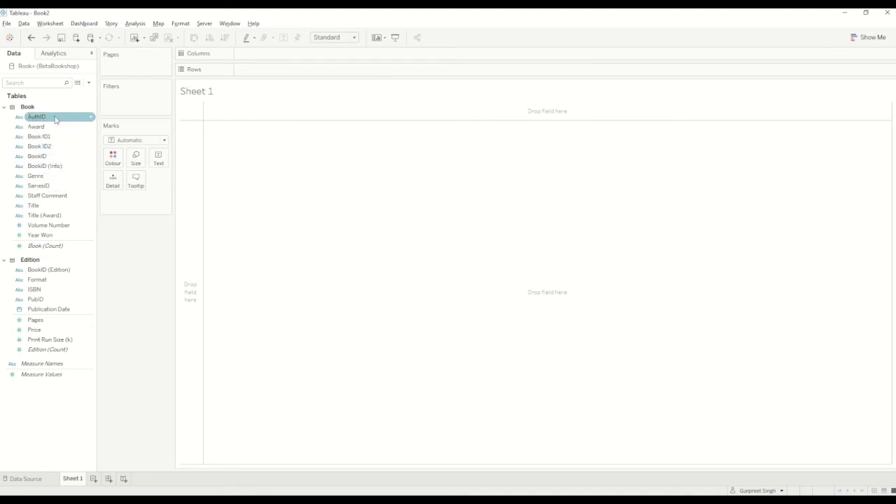
Create a calculated field named "Bookid _AuthID" that adds the AuthID field to the BookID field.
click(89, 86)
click(74, 93)
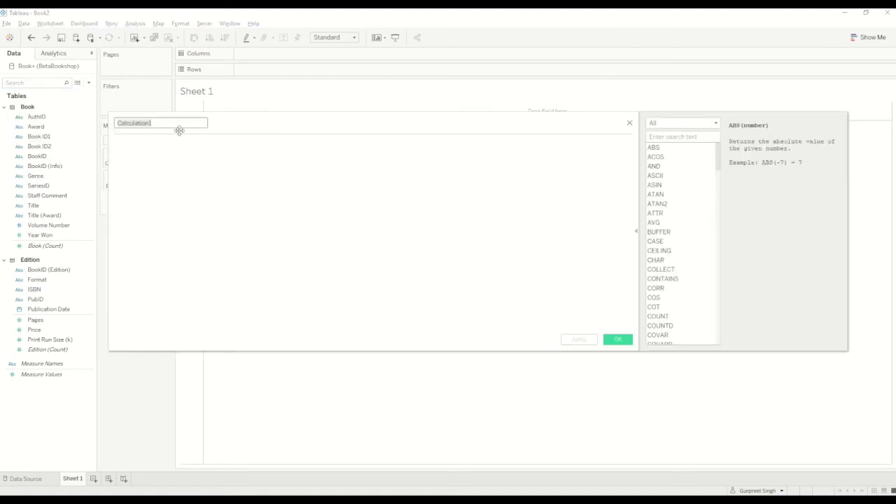
text(BookID_AuthID)
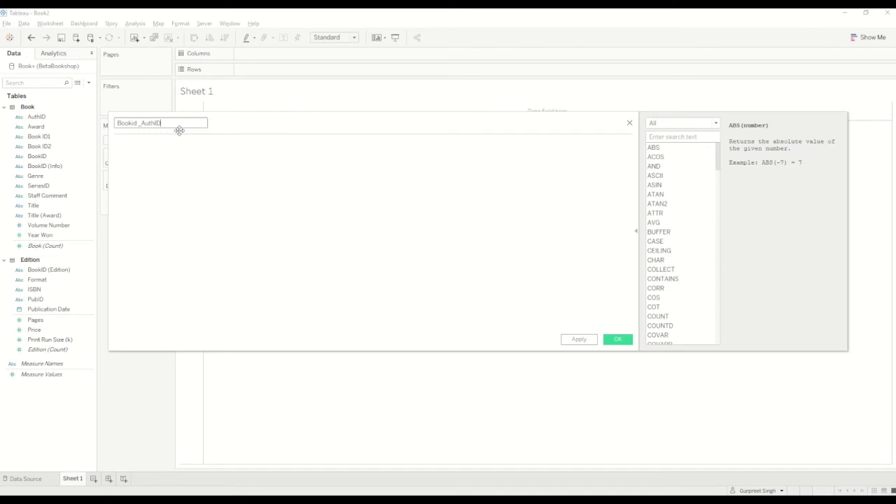
click(154, 168)
text(Book)
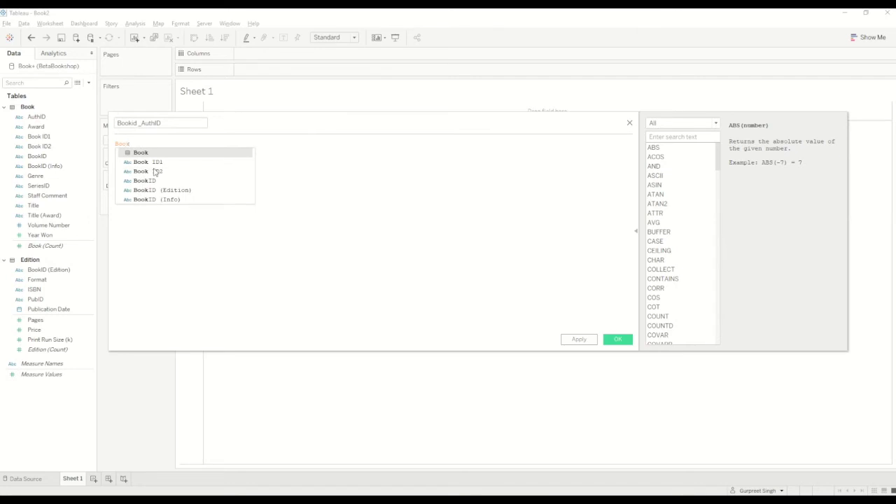
key(Down)
key(Down)
key(Down)
key(Return)
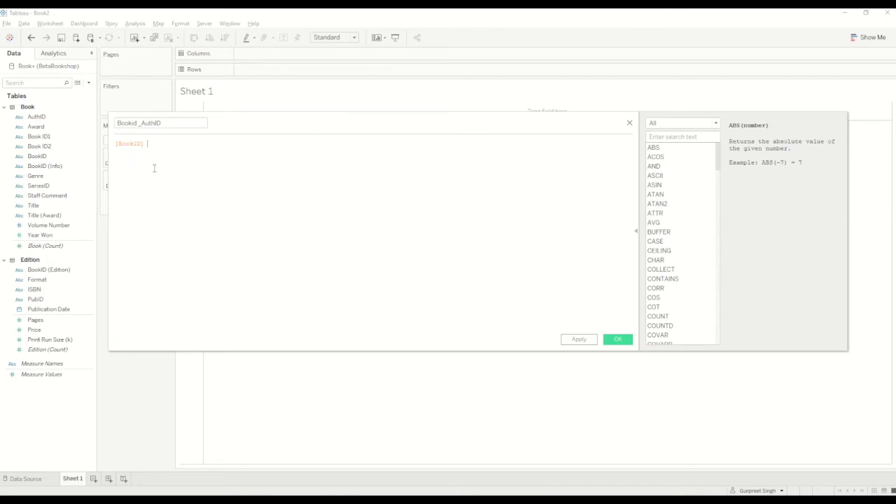
text(+ [Auth)
key(Return)
click(622, 341)
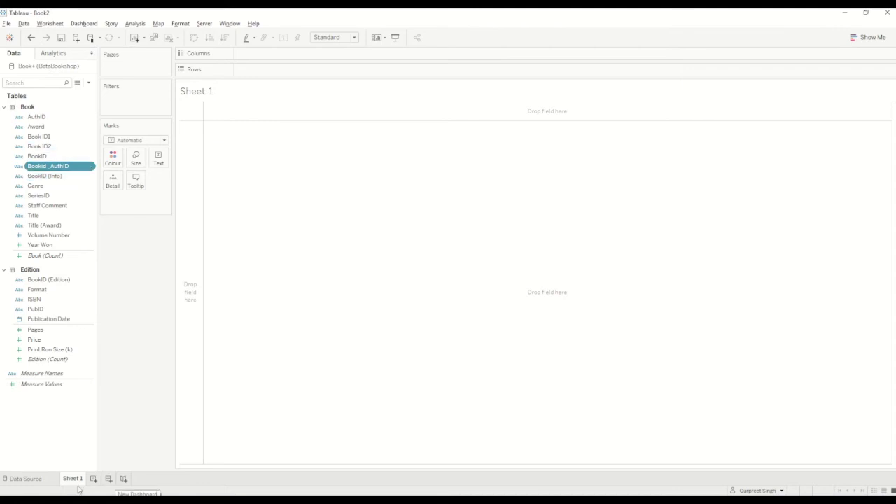
Edit the data source to relate the Author table to Book, and check that AuthID matches AuthID (Author).
right_click(75, 66)
click(79, 76)
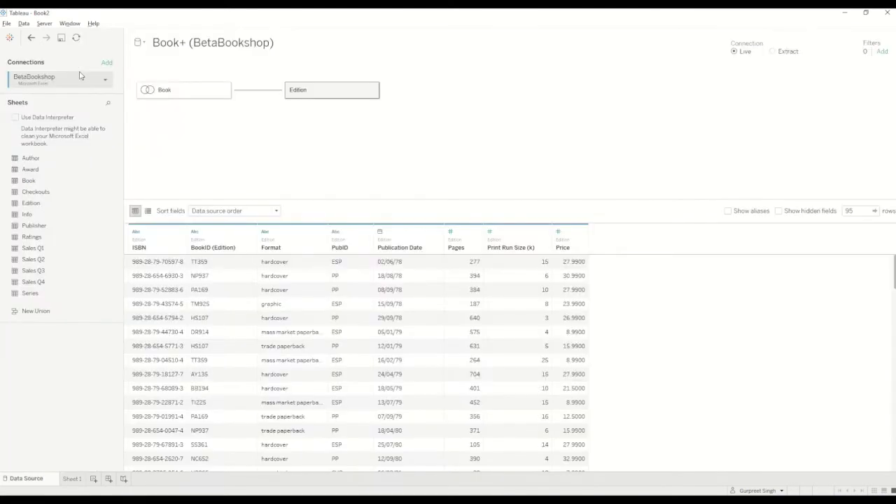
drag(31, 158, 254, 153)
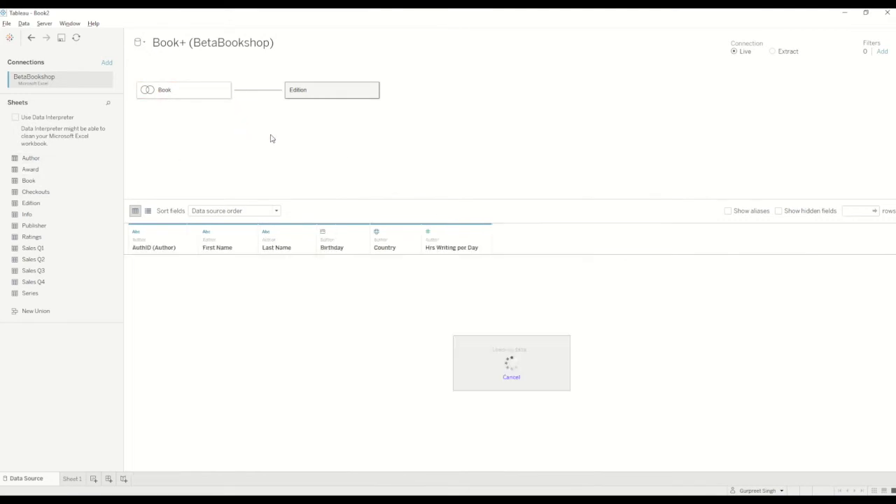
click(273, 97)
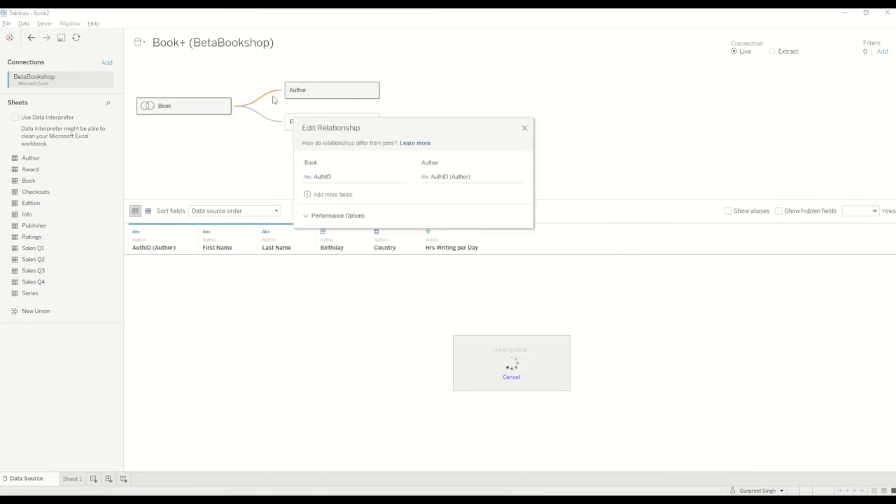
click(525, 129)
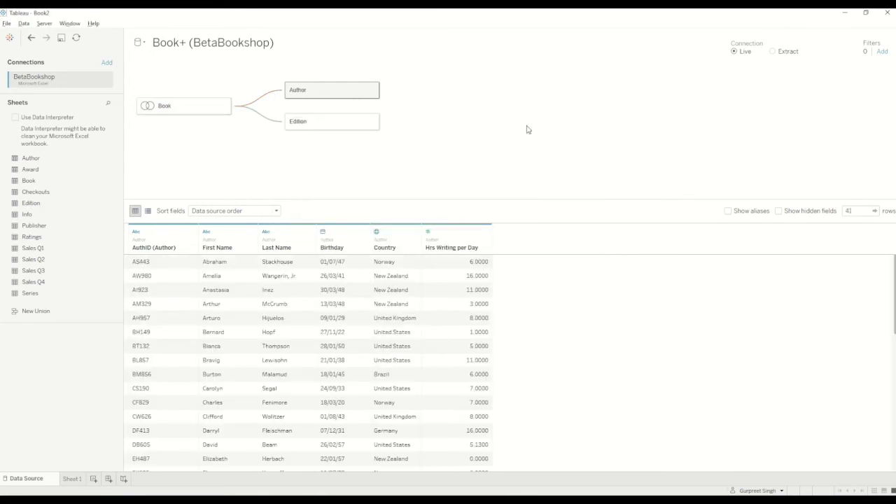
Open Sheet 1 and examine the fields available from the Author, Book and Edition tables.
click(72, 480)
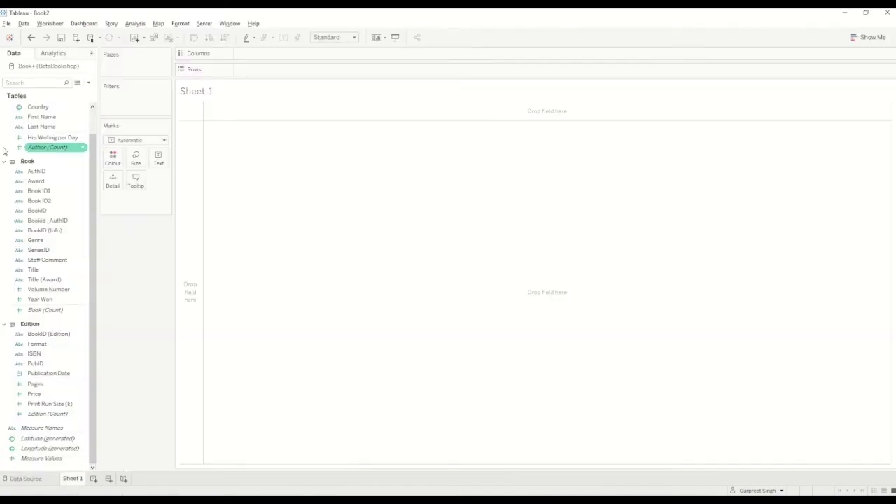
click(51, 148)
click(58, 172)
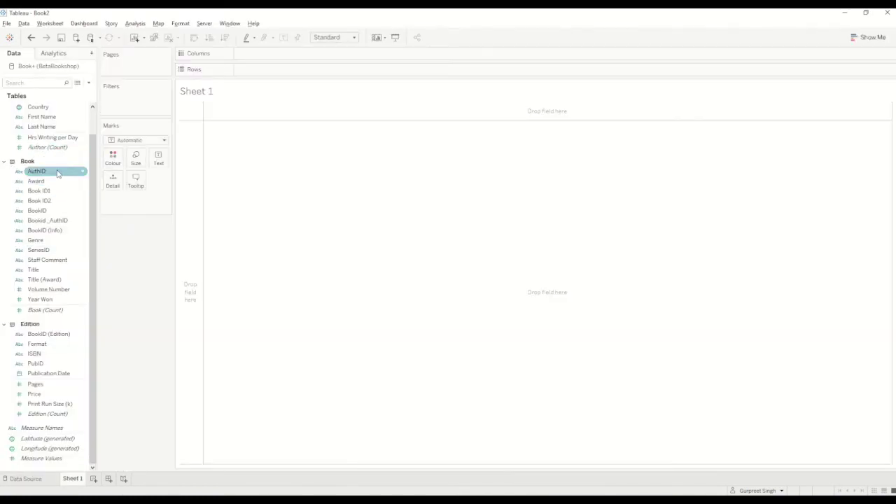
click(54, 183)
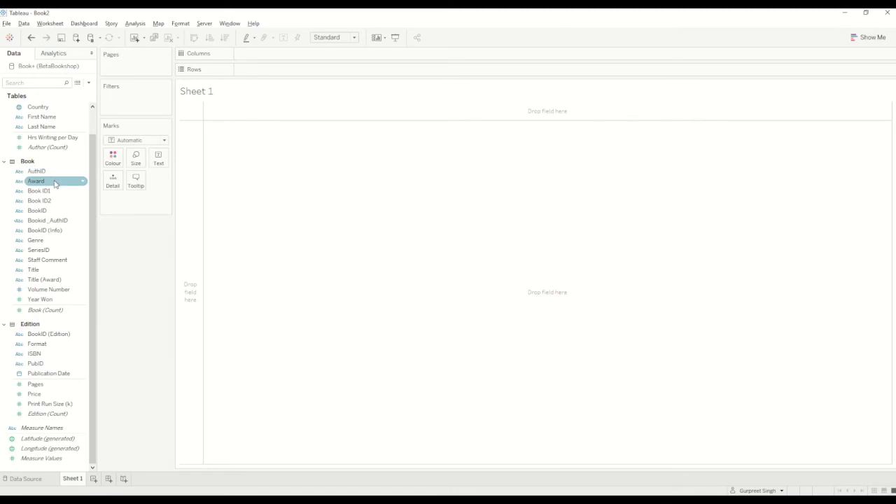
click(60, 221)
click(61, 233)
click(59, 336)
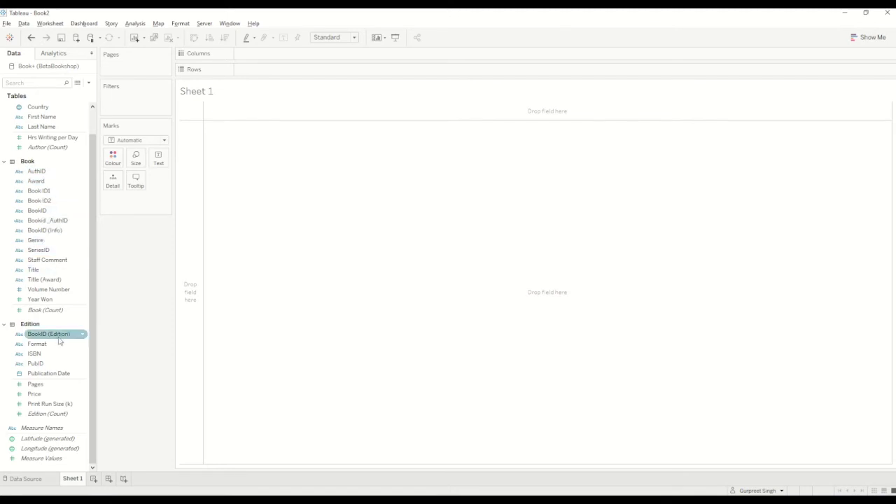
scroll(60, 341, up, 1)
click(60, 340)
click(43, 201)
click(42, 156)
click(41, 127)
click(42, 138)
Place the author's First Name and Last Name and the Book table's BookID on Rows.
click(45, 146)
drag(45, 148, 292, 69)
click(44, 157)
drag(46, 161, 340, 70)
click(50, 214)
click(39, 220)
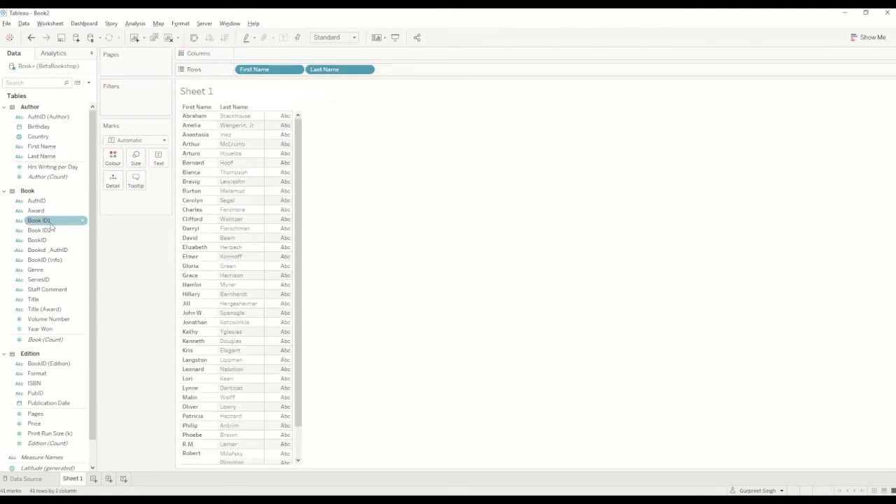
drag(37, 240, 412, 68)
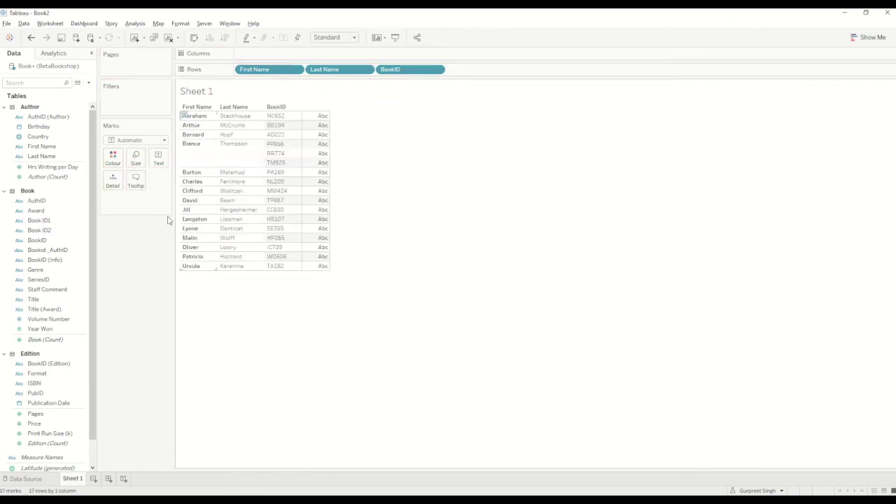
Show the Book count as values in the view and remove BookID from Rows.
click(56, 340)
drag(56, 340, 310, 234)
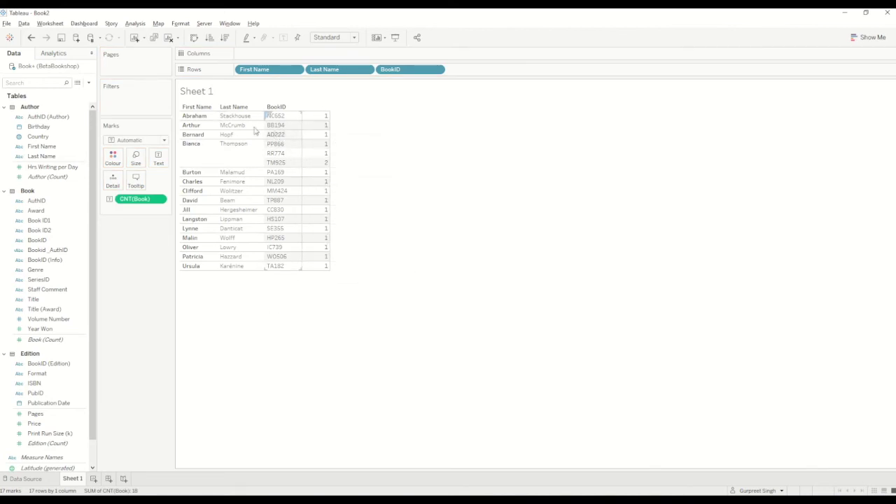
drag(394, 70, 424, 116)
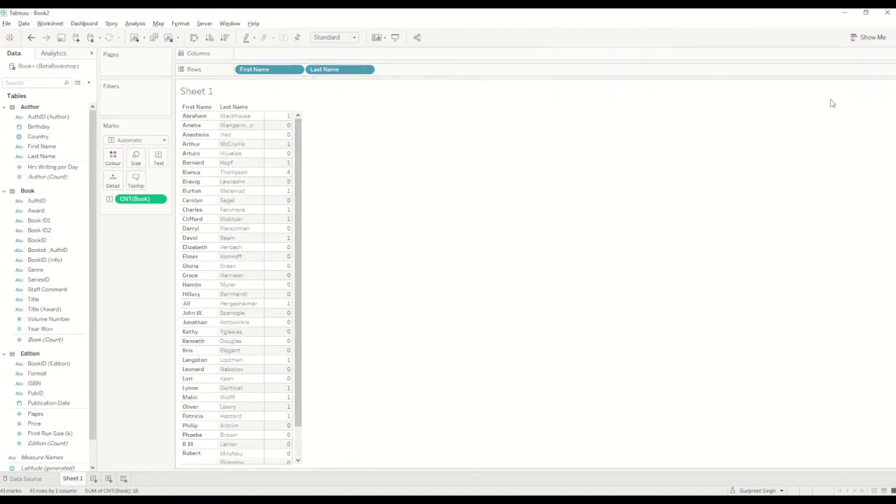
Convert the author table into a horizontal bar chart of the Book count.
click(868, 38)
click(821, 106)
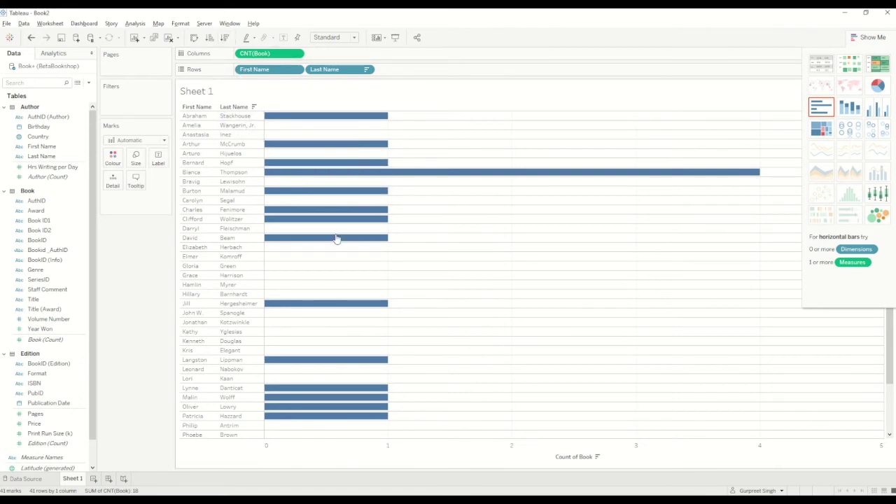
click(877, 39)
Look through the whole bar chart and inspect the Book count of individual authors.
scroll(407, 295, down, 2)
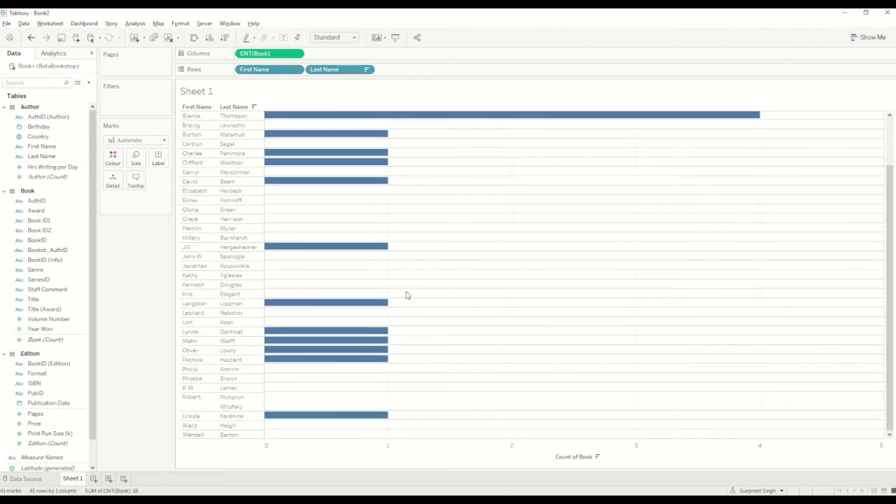
scroll(410, 294, up, 2)
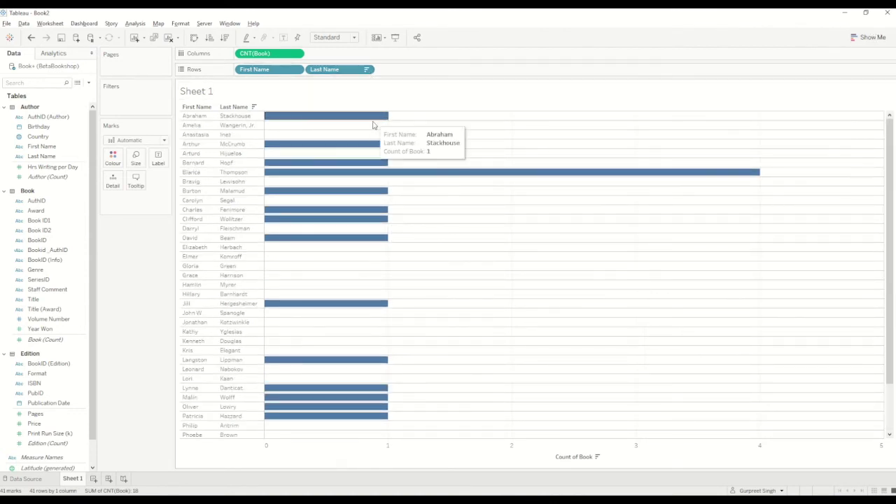
mouse_move(295, 171)
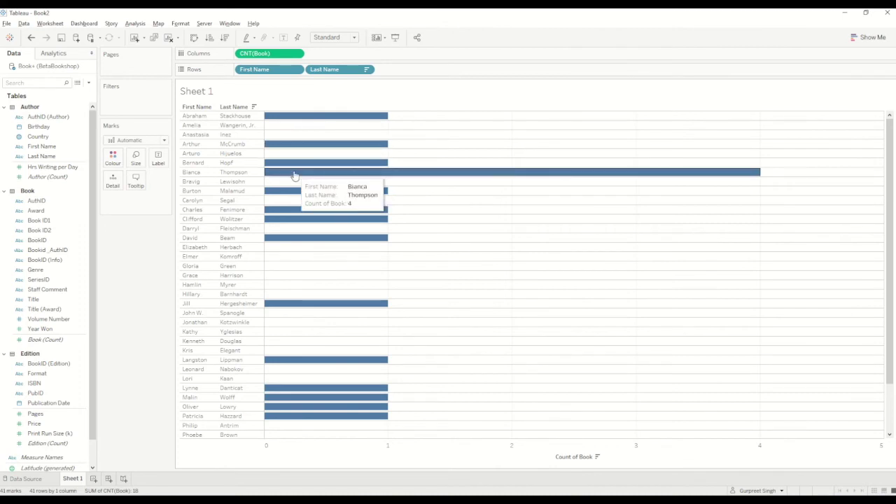
mouse_move(295, 120)
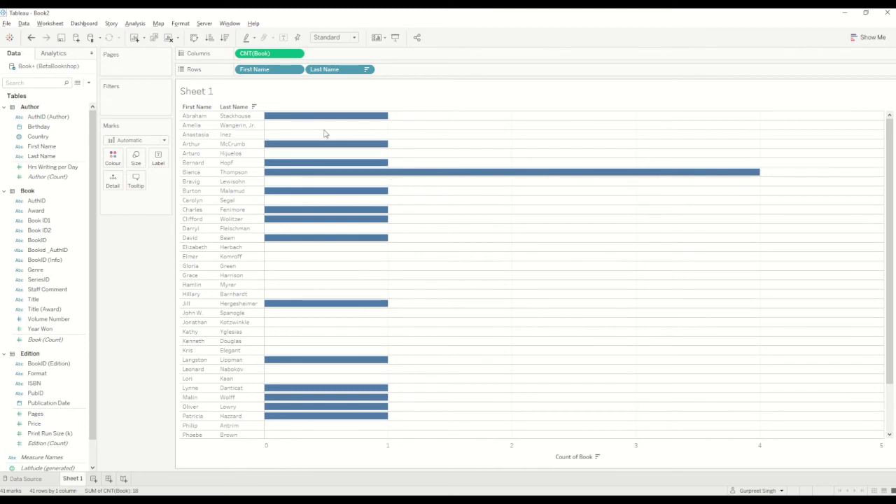
mouse_move(377, 166)
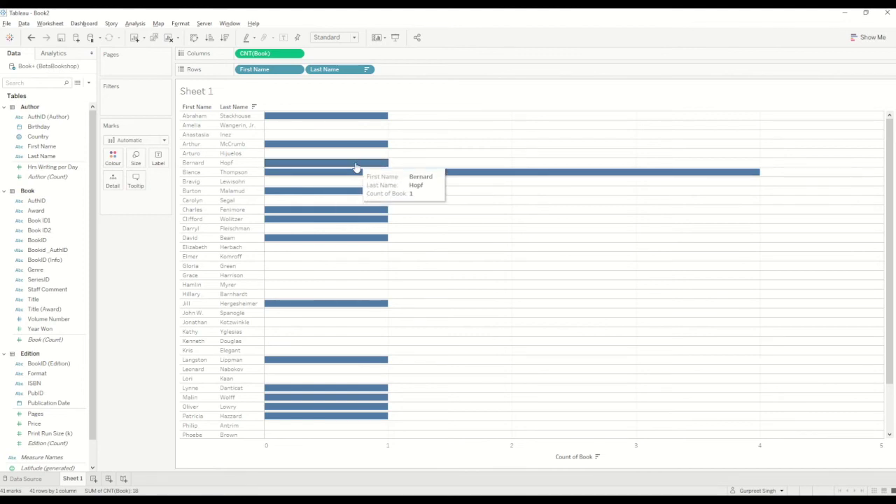
mouse_move(370, 194)
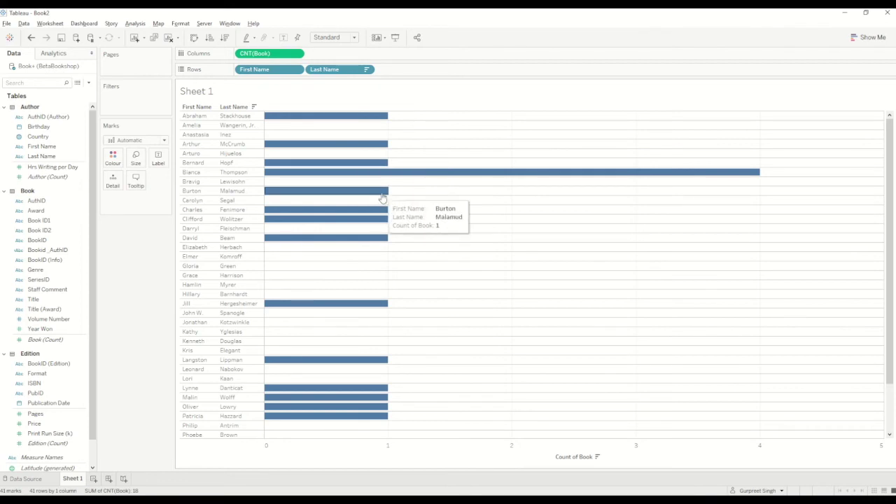
mouse_move(349, 164)
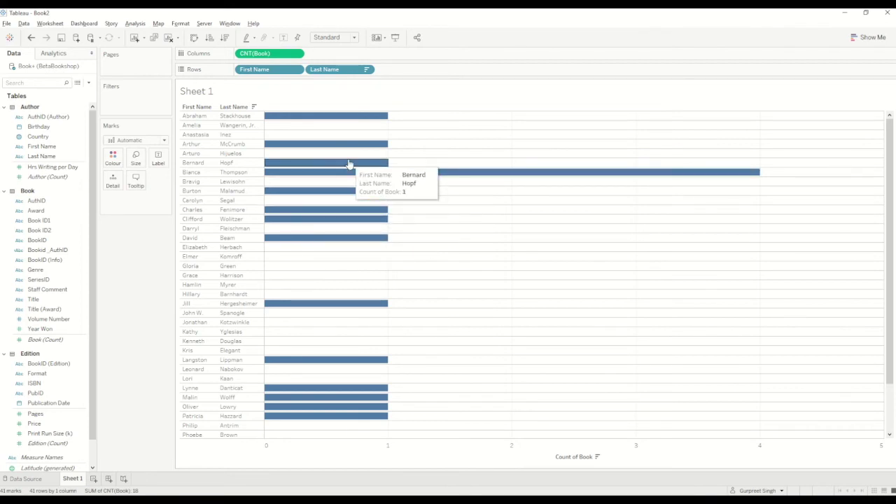
Filter the chart by the Book count, keeping the range of values from 1 to 4.
drag(266, 54, 140, 96)
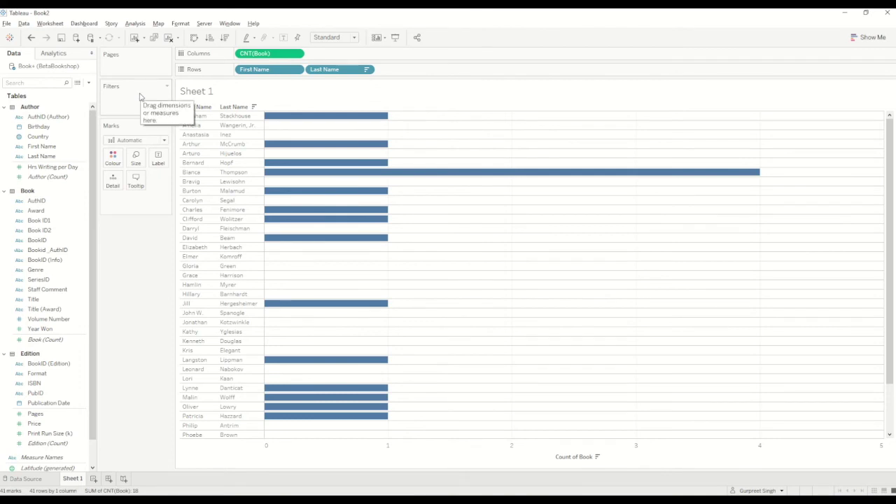
drag(48, 443, 137, 103)
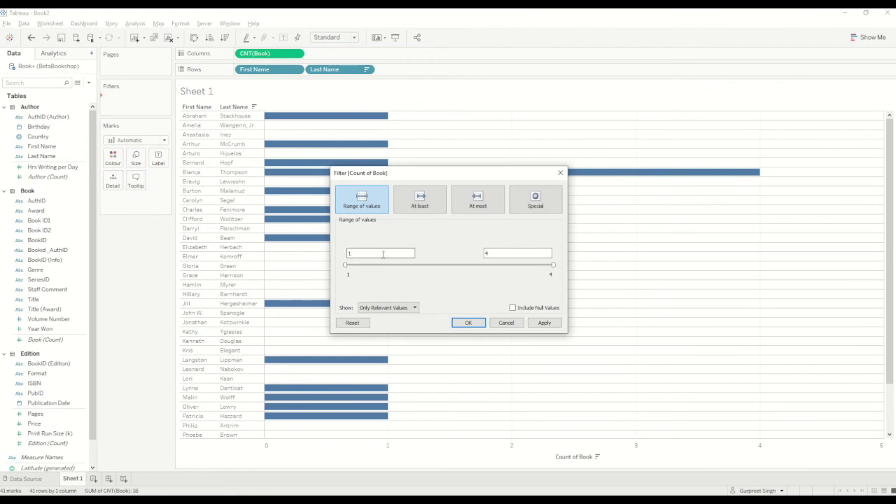
click(544, 323)
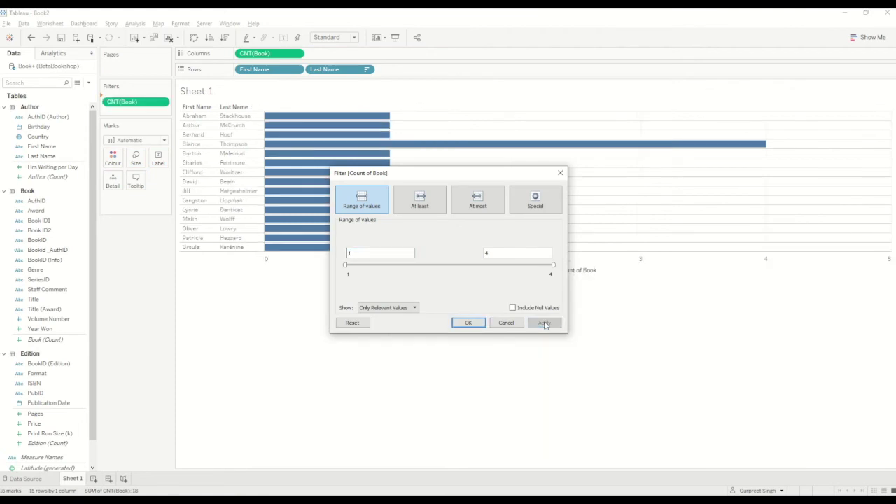
click(467, 322)
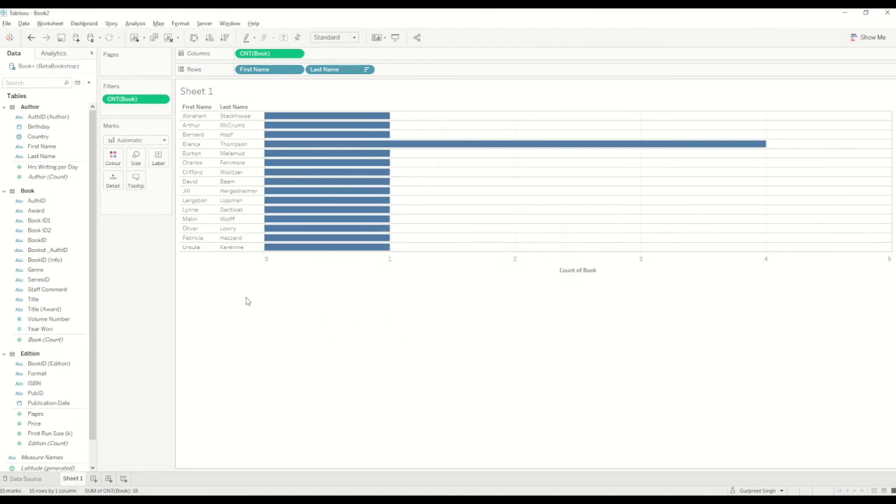
In the data source, union a second copy of the Edition sheet with the Edition table and check the Table Name column.
right_click(68, 73)
click(85, 82)
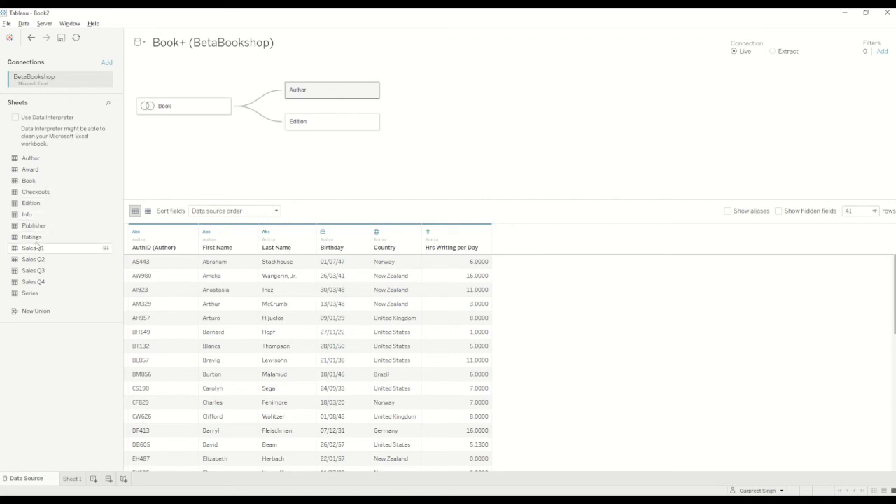
drag(37, 204, 323, 135)
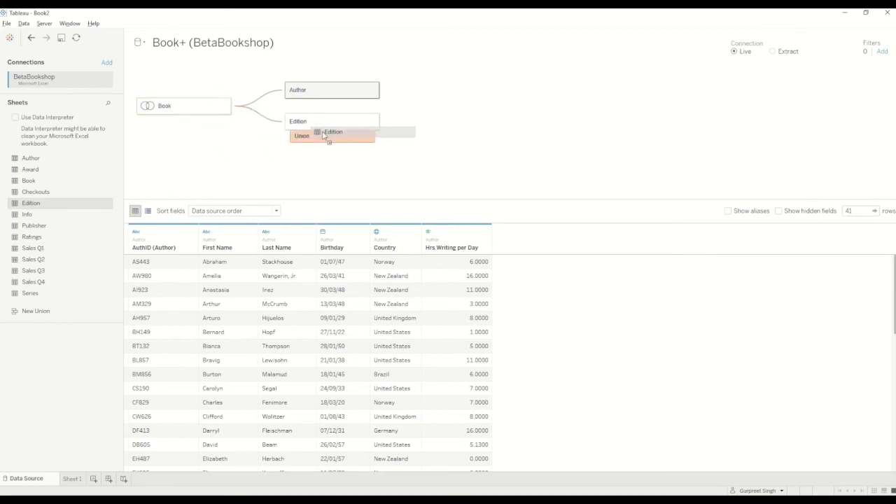
drag(323, 136, 324, 136)
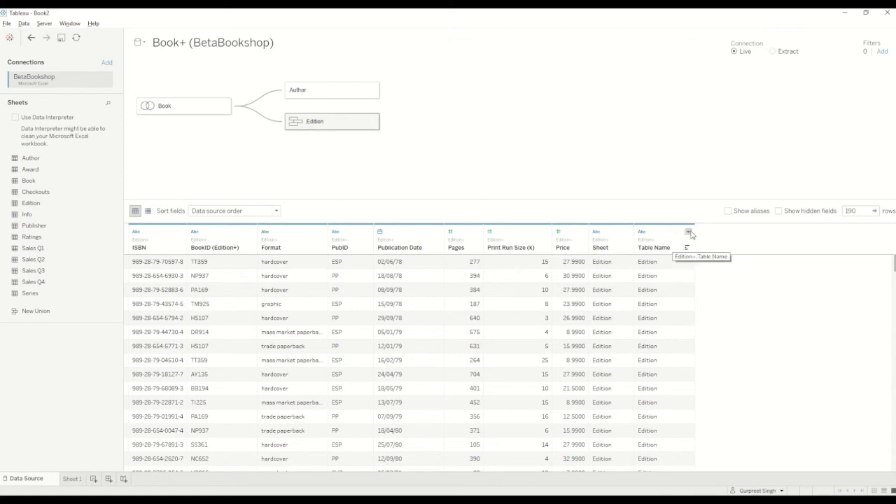
scroll(671, 301, down, 20)
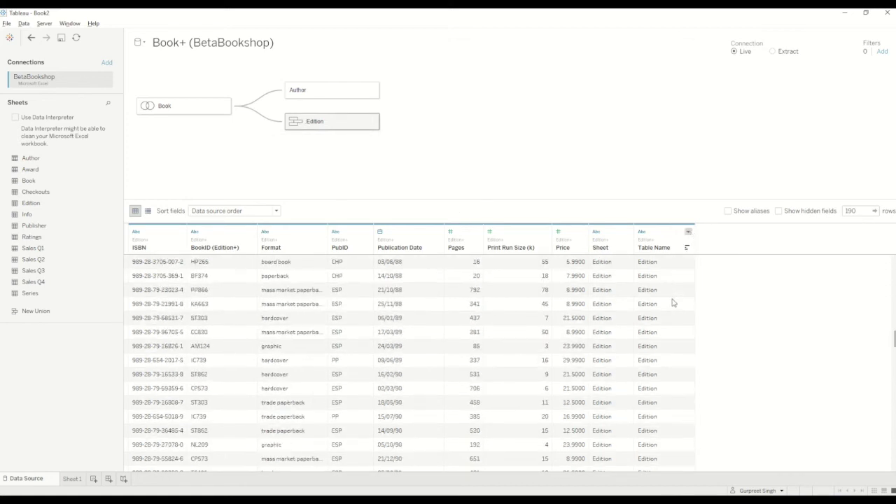
scroll(672, 302, down, 15)
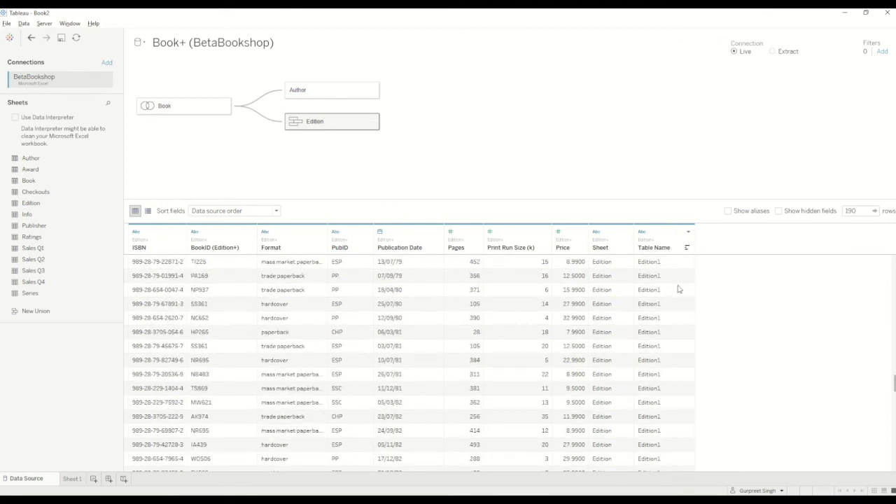
Inside the Book logical table, union a second copy of the Info sheet with Info and view the effect in Sheet 1.
click(226, 106)
click(228, 110)
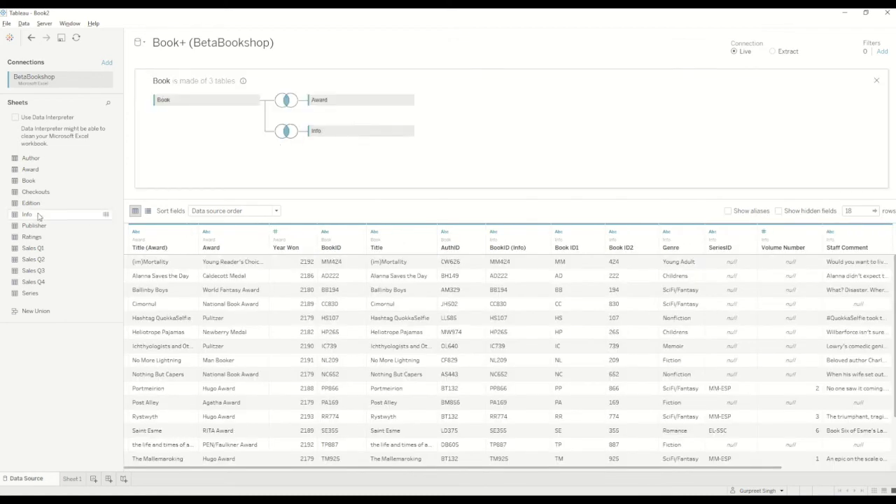
drag(45, 214, 343, 157)
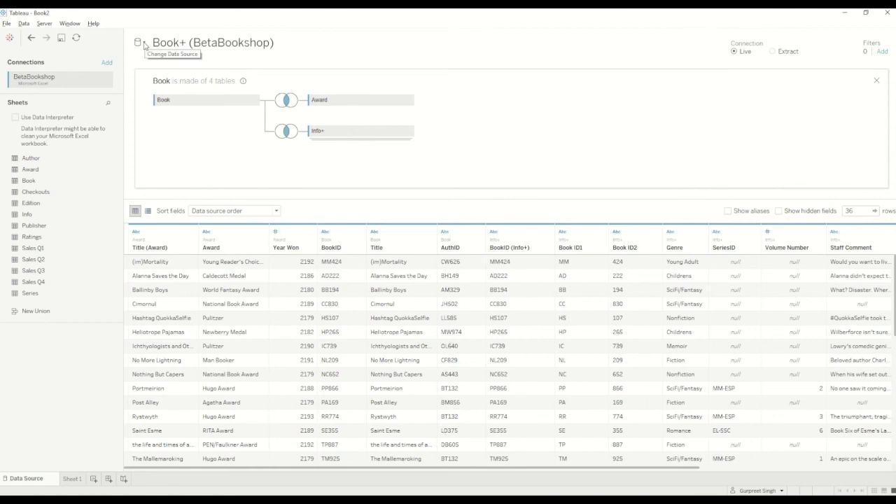
click(74, 480)
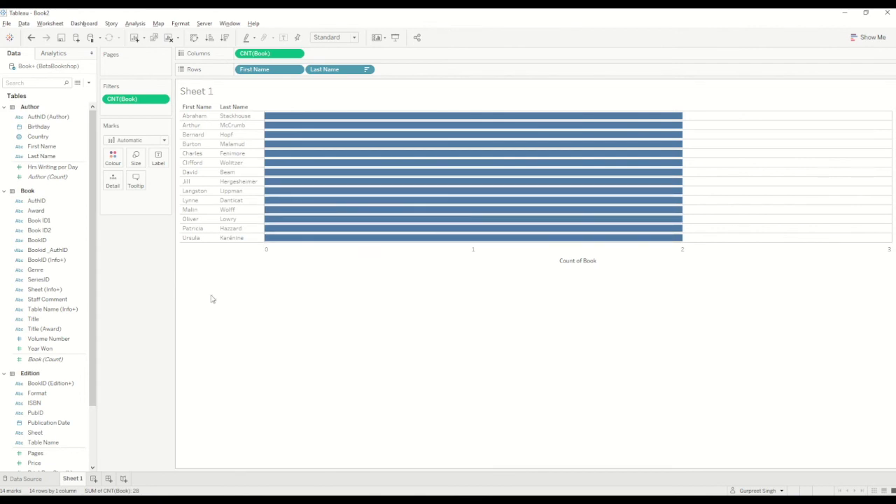
Switch to the Tableau 2020.2 Relationship PowerPoint slide show and advance to the diagram of the logical and physical layers.
key(alt+Tab)
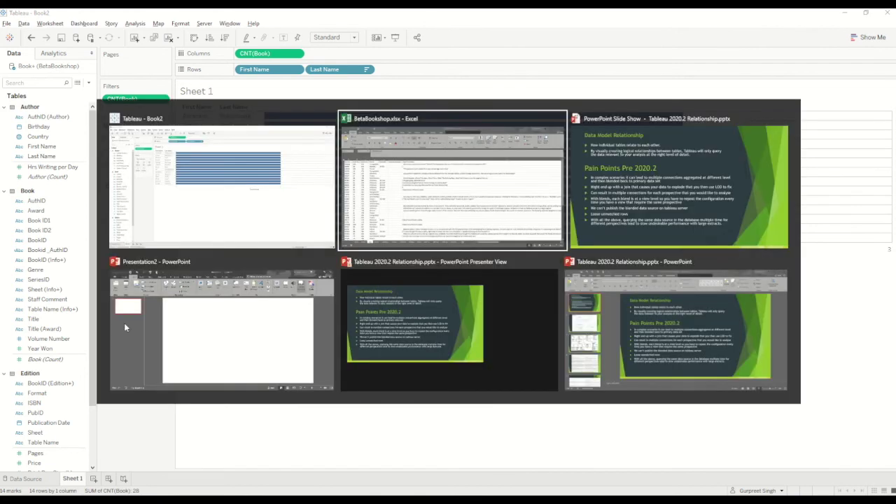
key(alt+Tab)
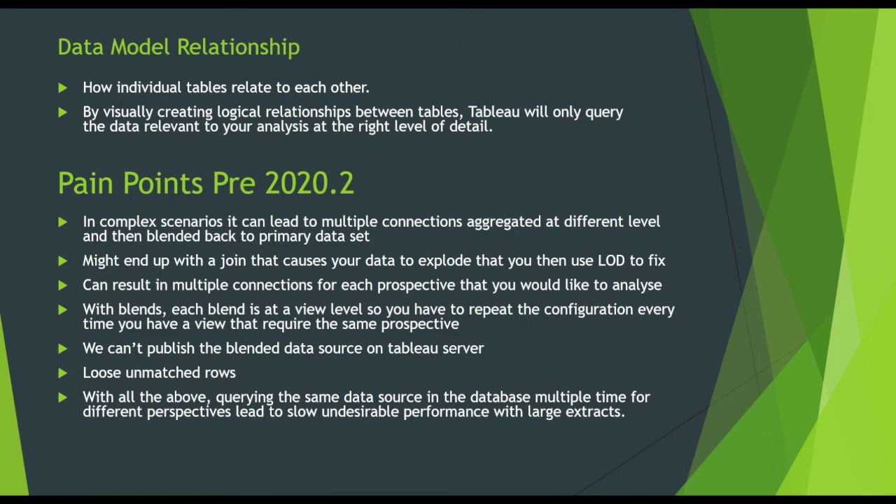
key(Right)
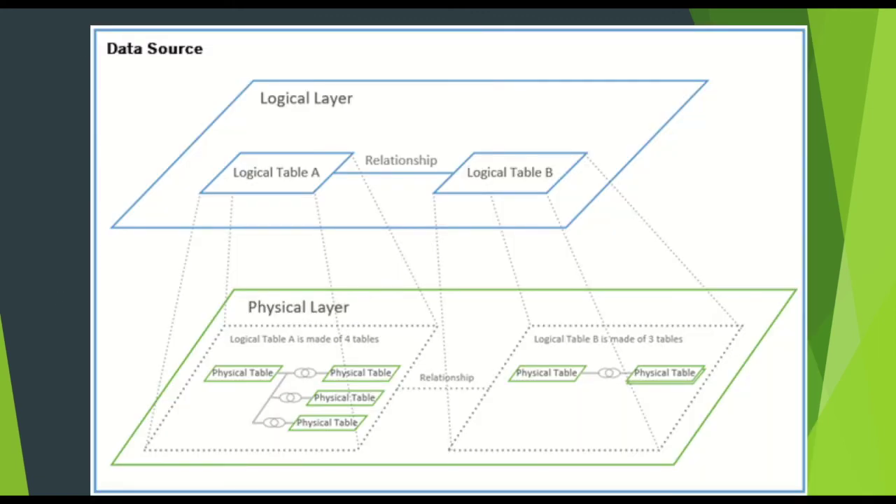